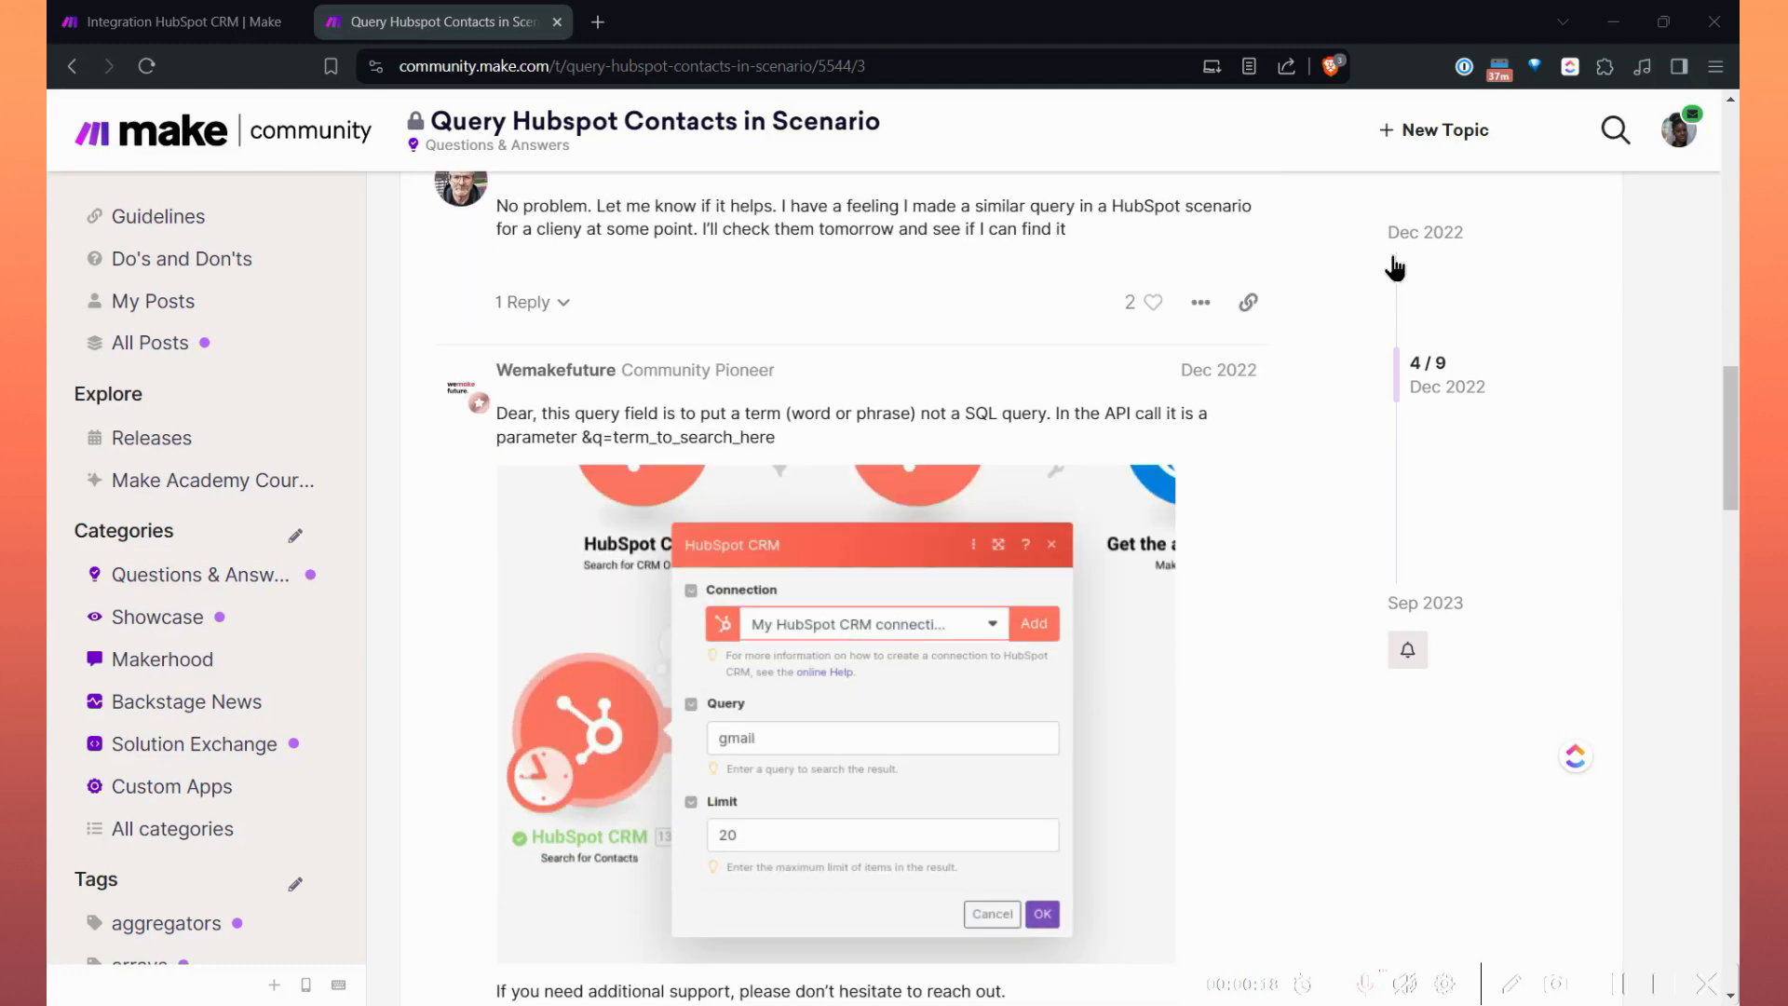
Read through the replies in the community thread about querying HubSpot contacts in a scenario.
scroll(1394, 269, "down", 6)
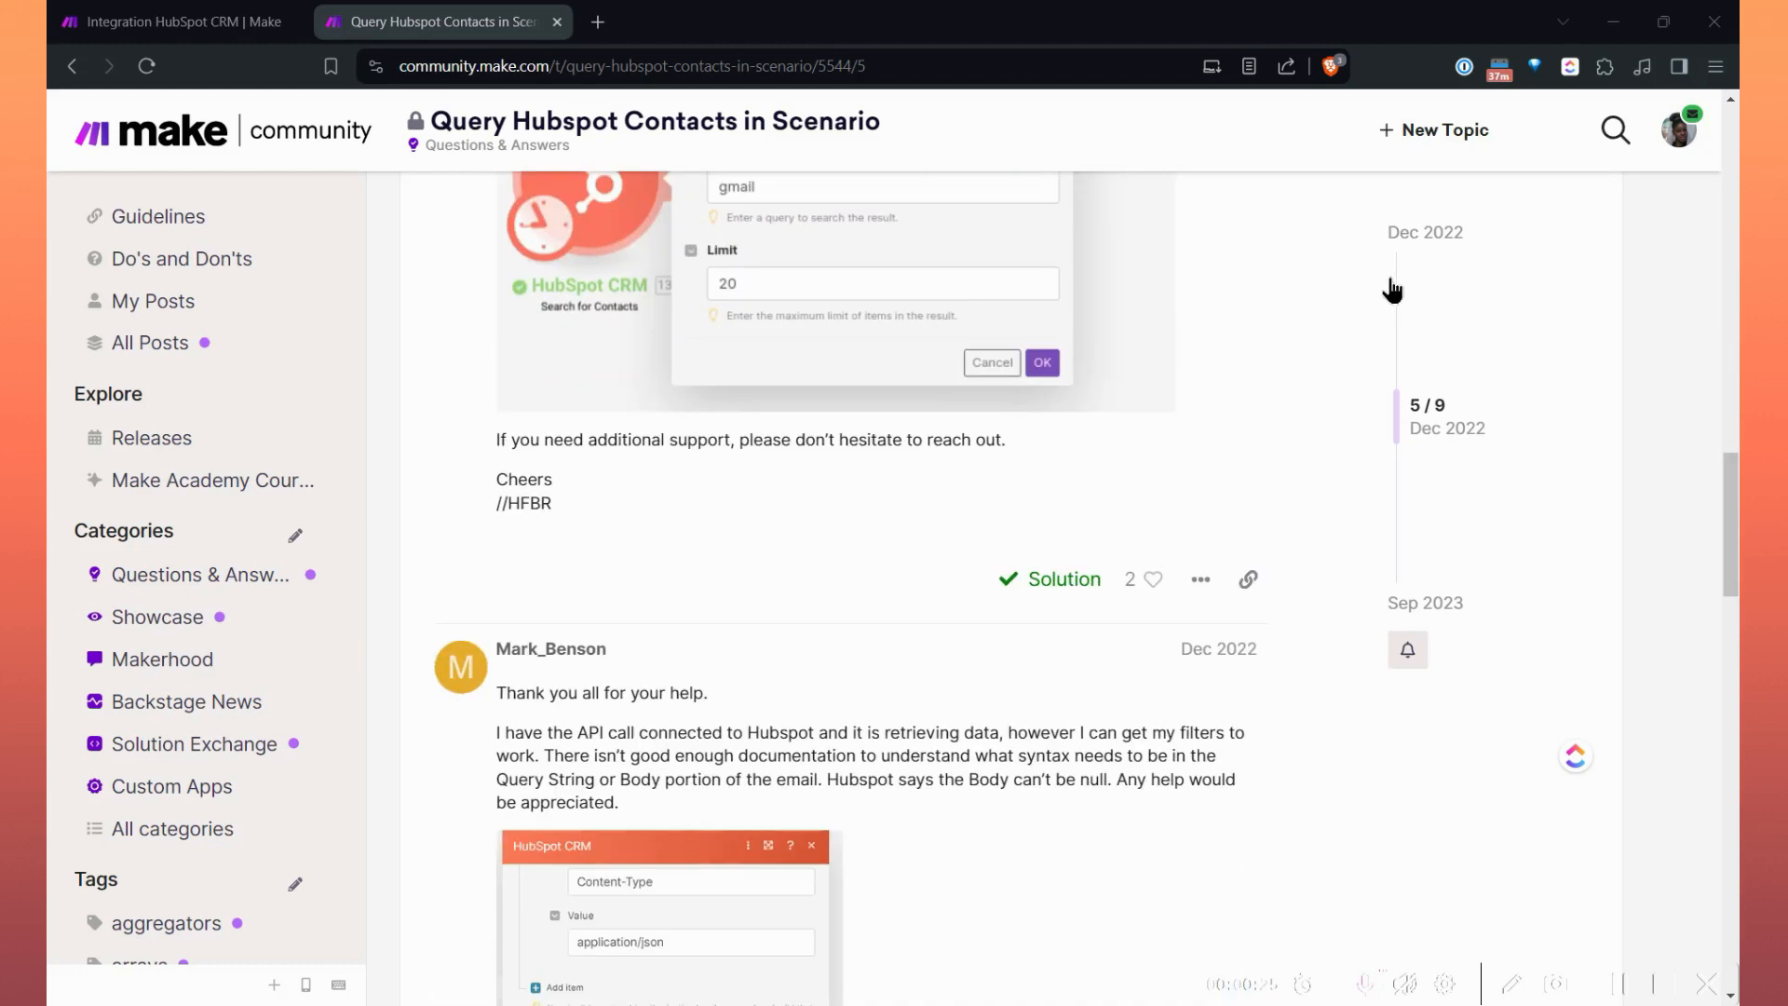
scroll(1393, 292, "down", 1)
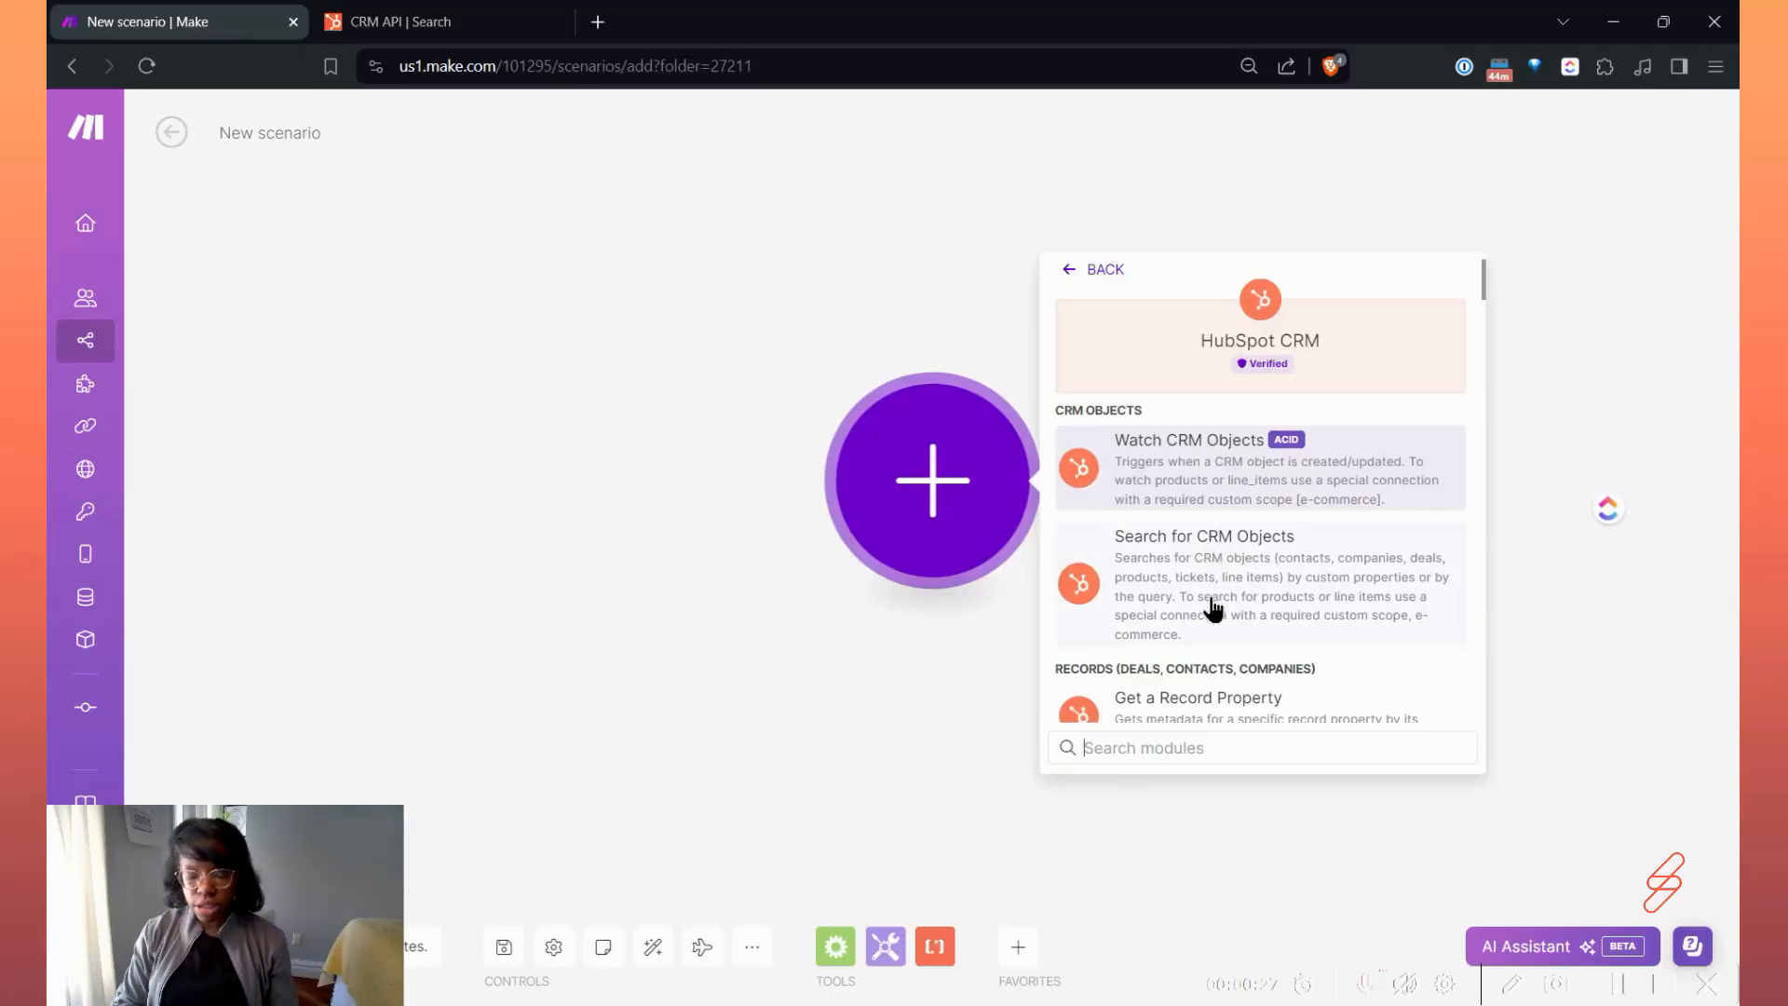
Find the HubSpot CRM company modules with "comp" and add Search for Companies to the new scenario.
type("comp")
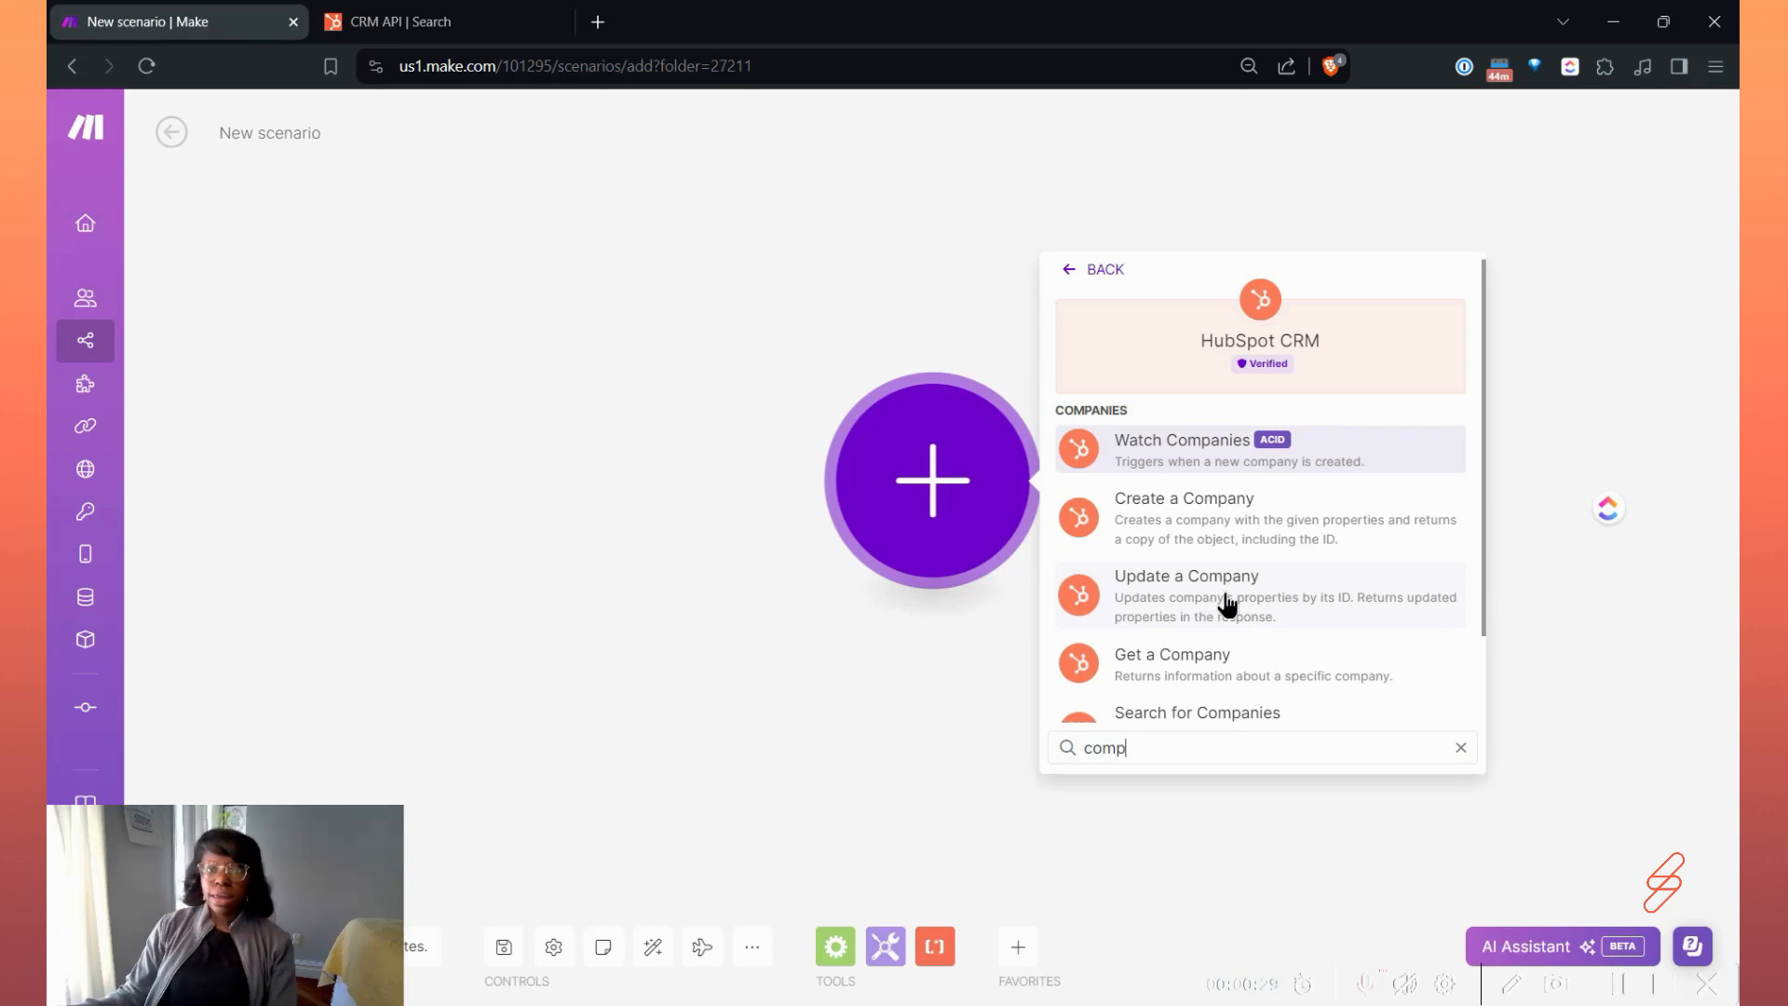
scroll(1216, 622, "down", 2)
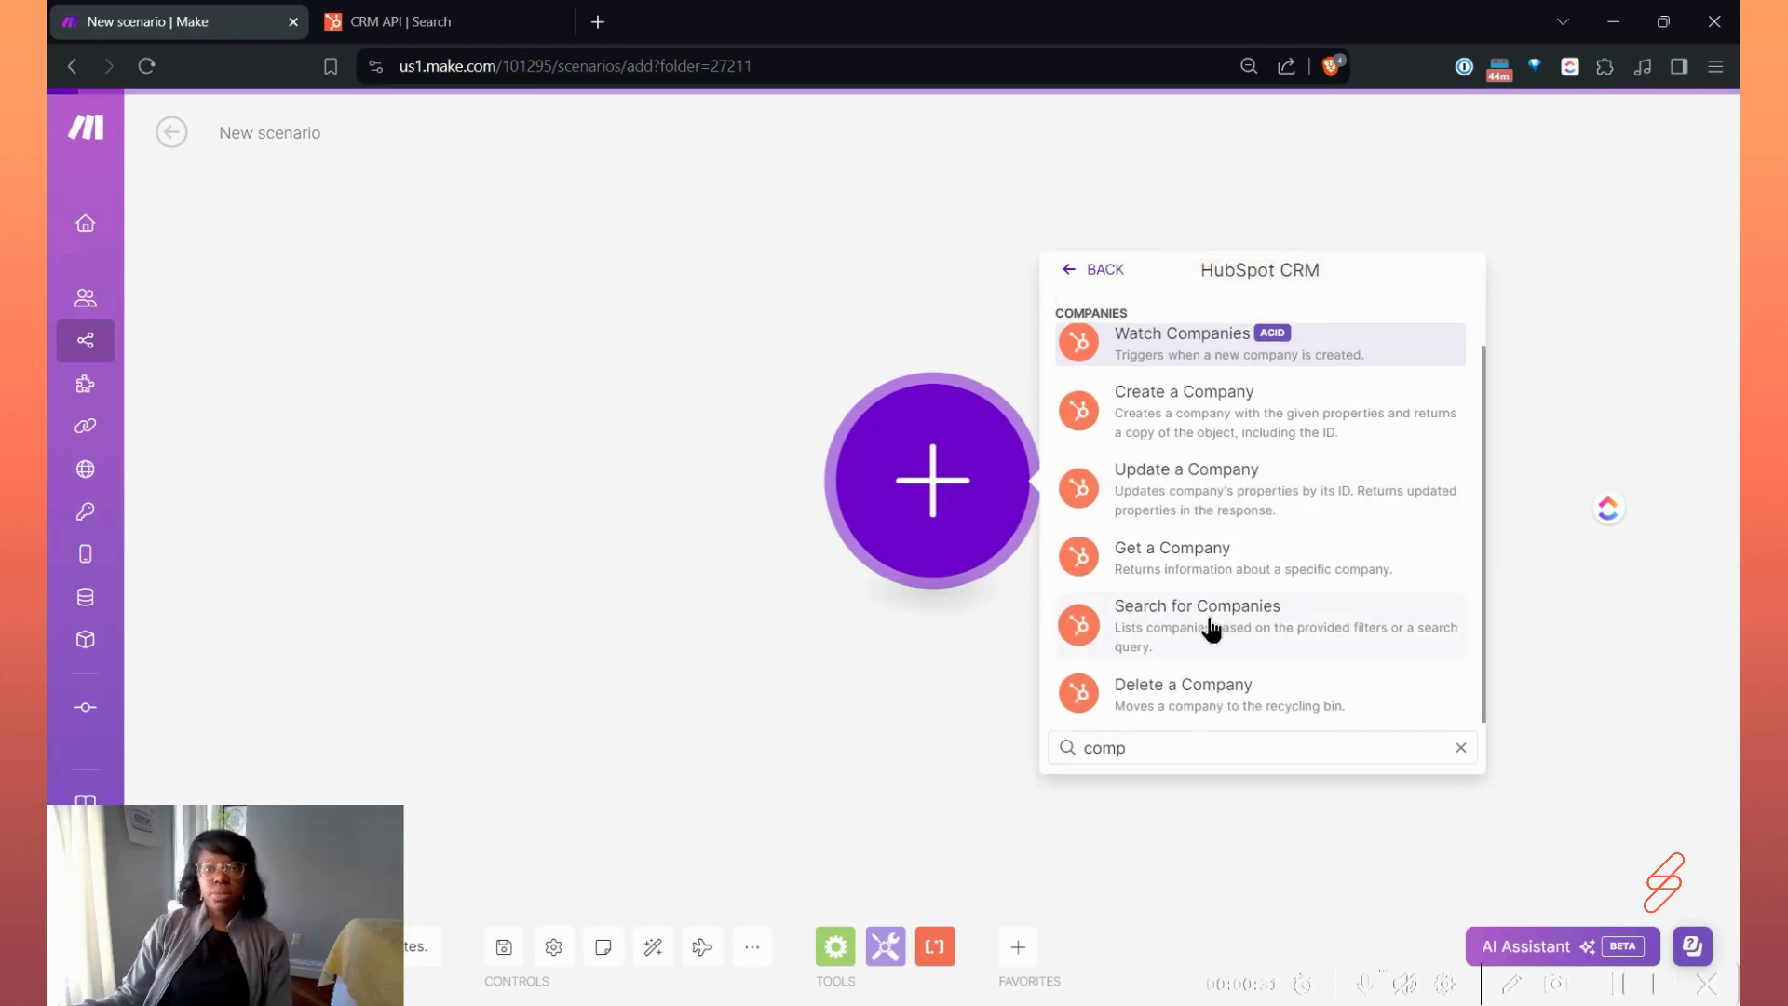
left_click(1218, 622)
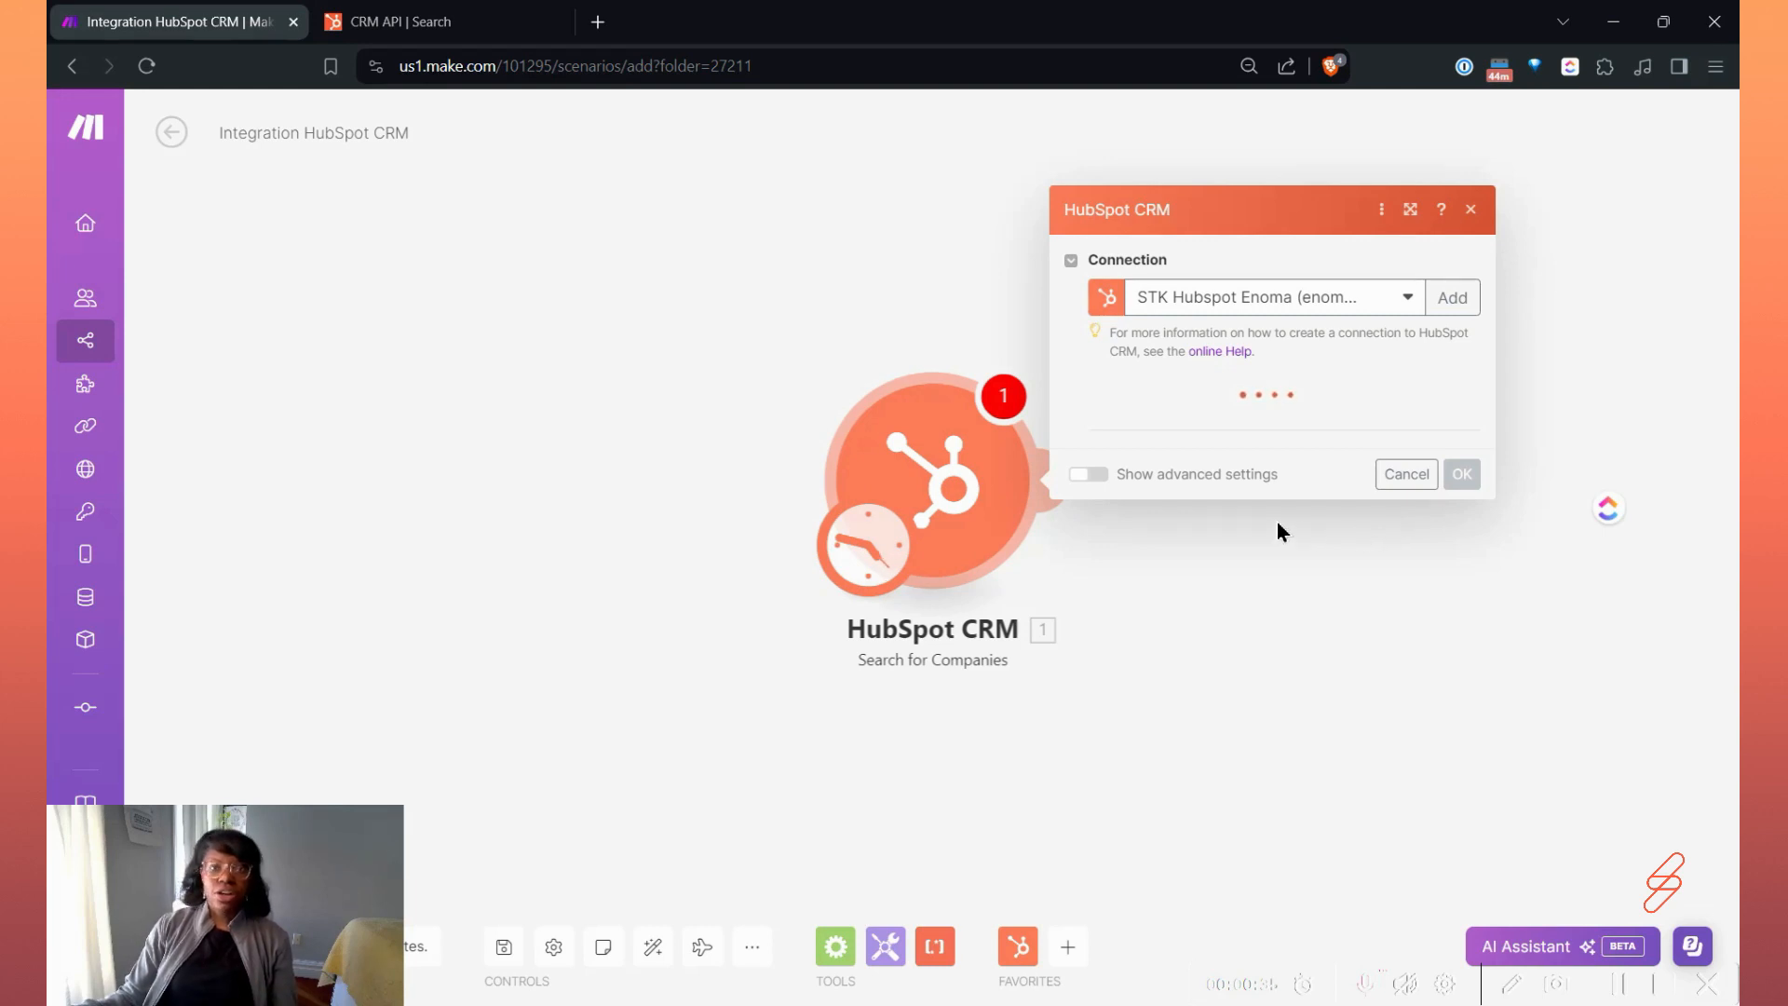
Switch to the HubSpot CRM search API documentation and examine the CRM Objects table of endpoints and default returned properties.
left_click(488, 28)
scroll(732, 549, "up", 10)
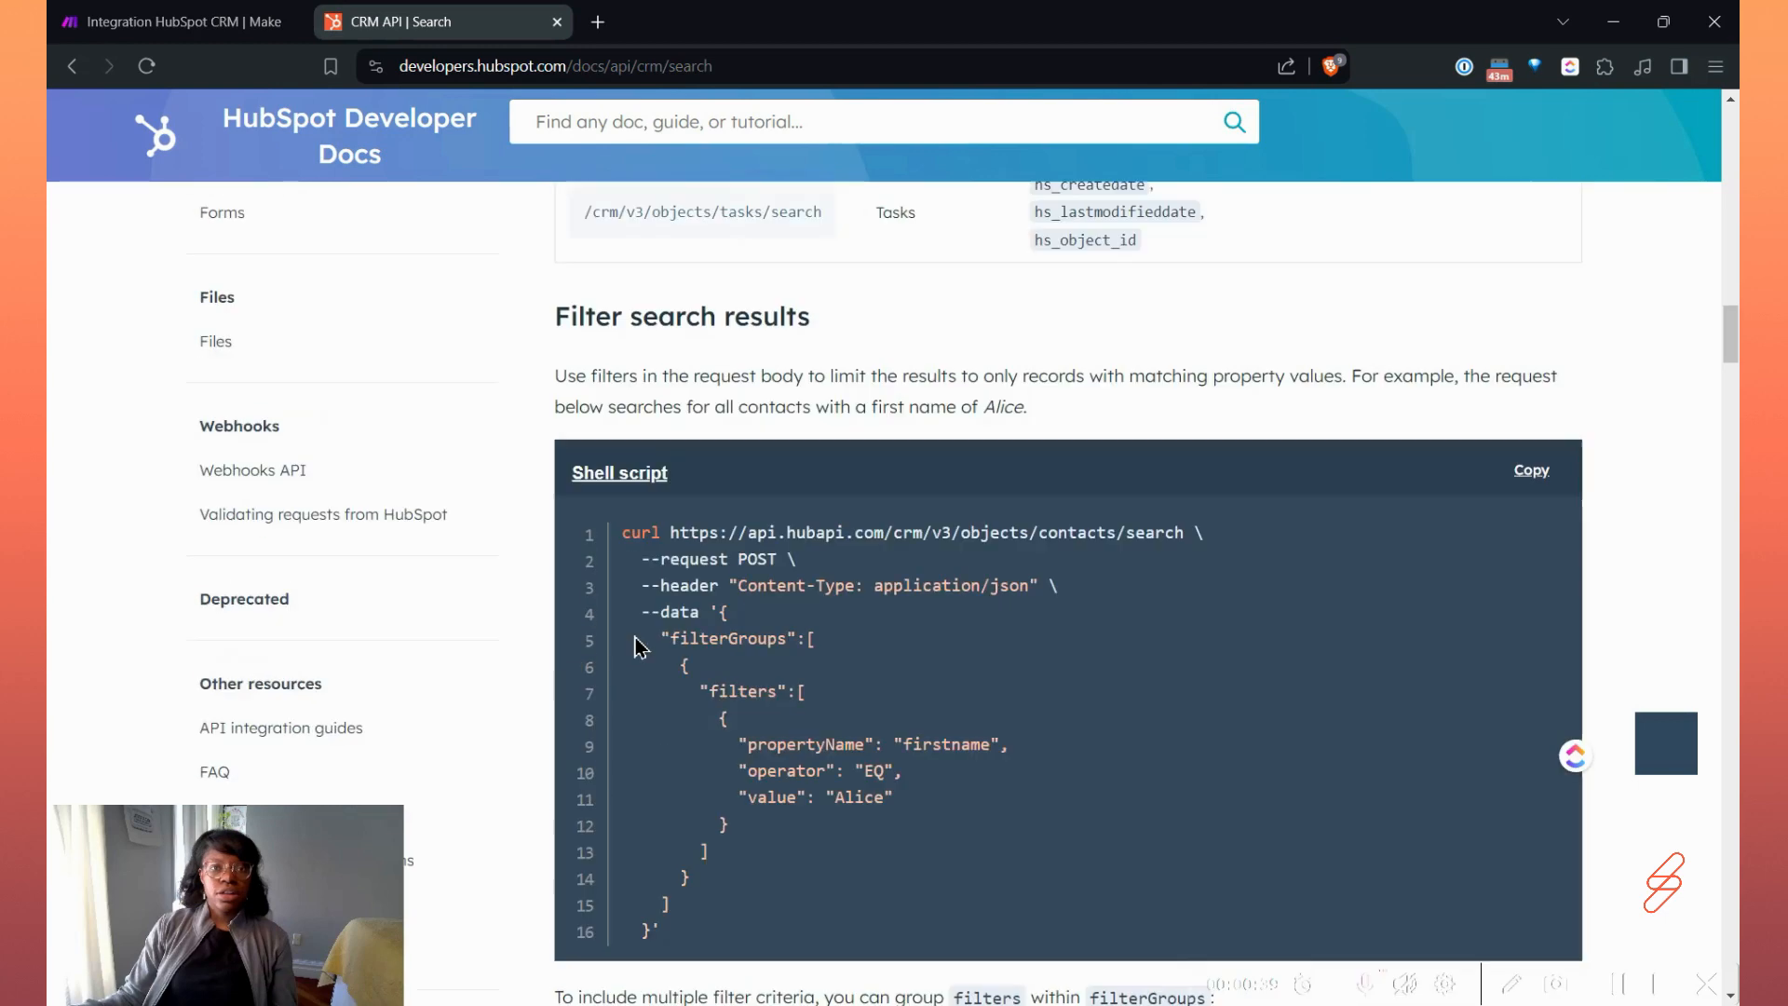
scroll(733, 550, "up", 15)
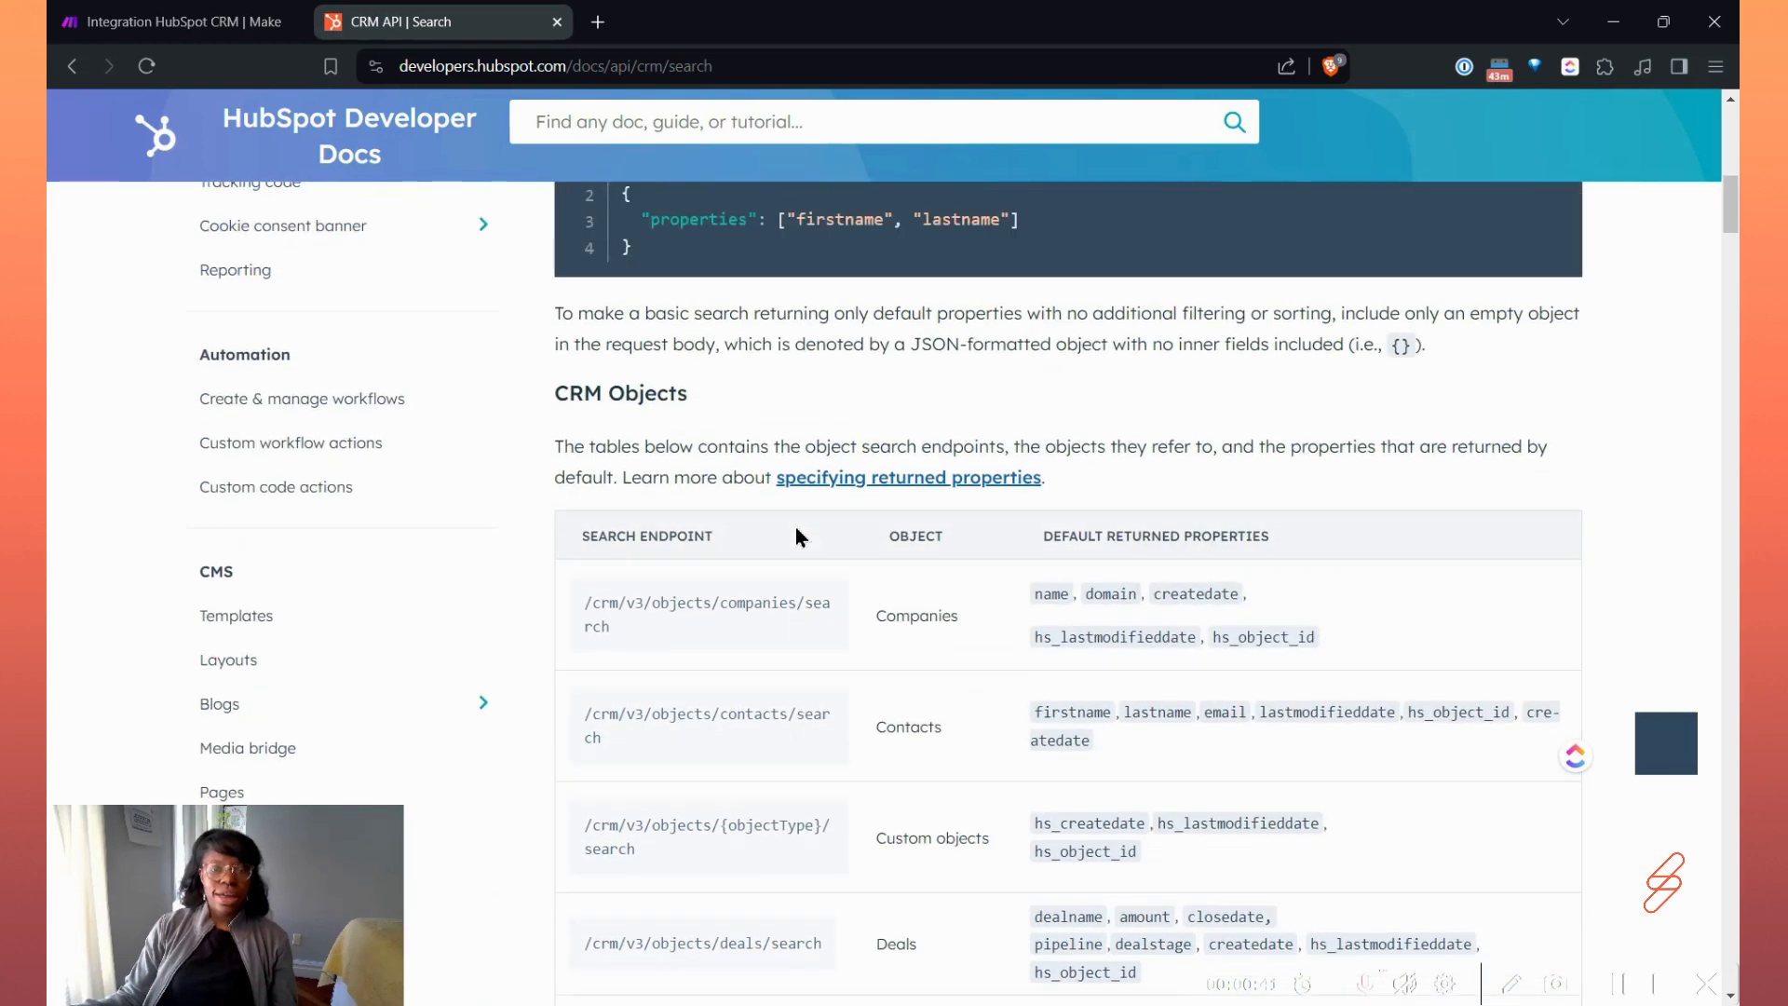
scroll(799, 527, "down", 2)
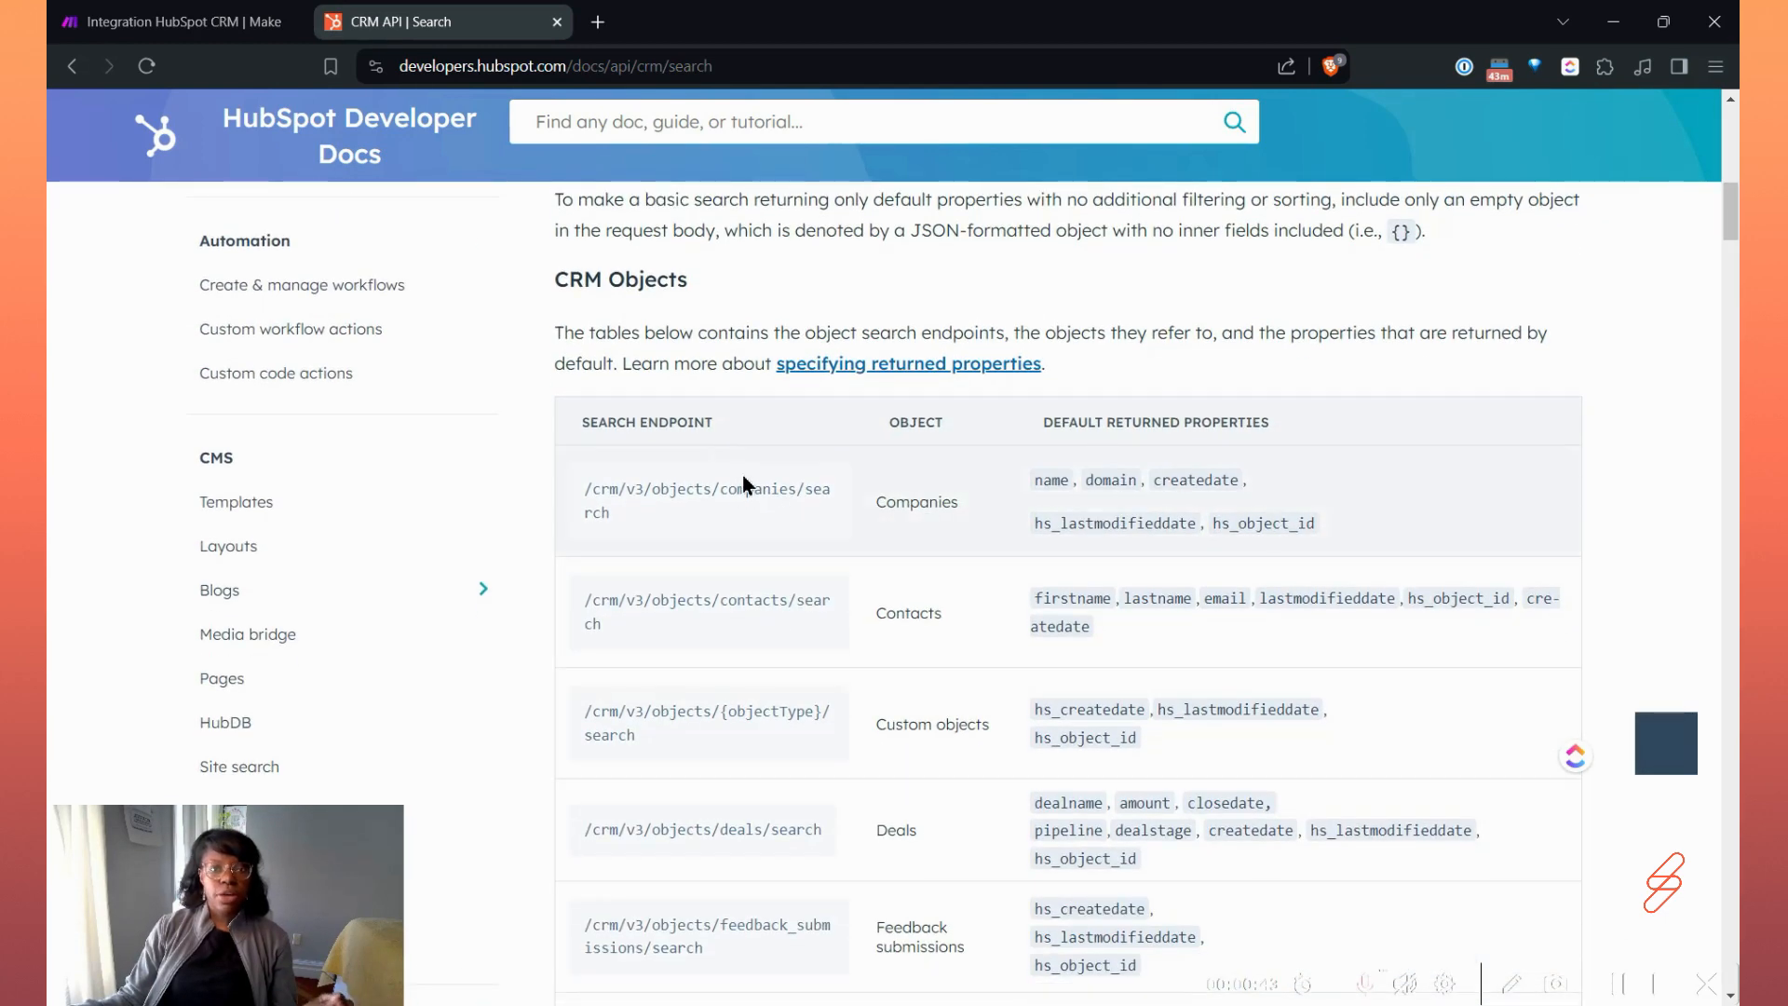
scroll(821, 596, "down", 1)
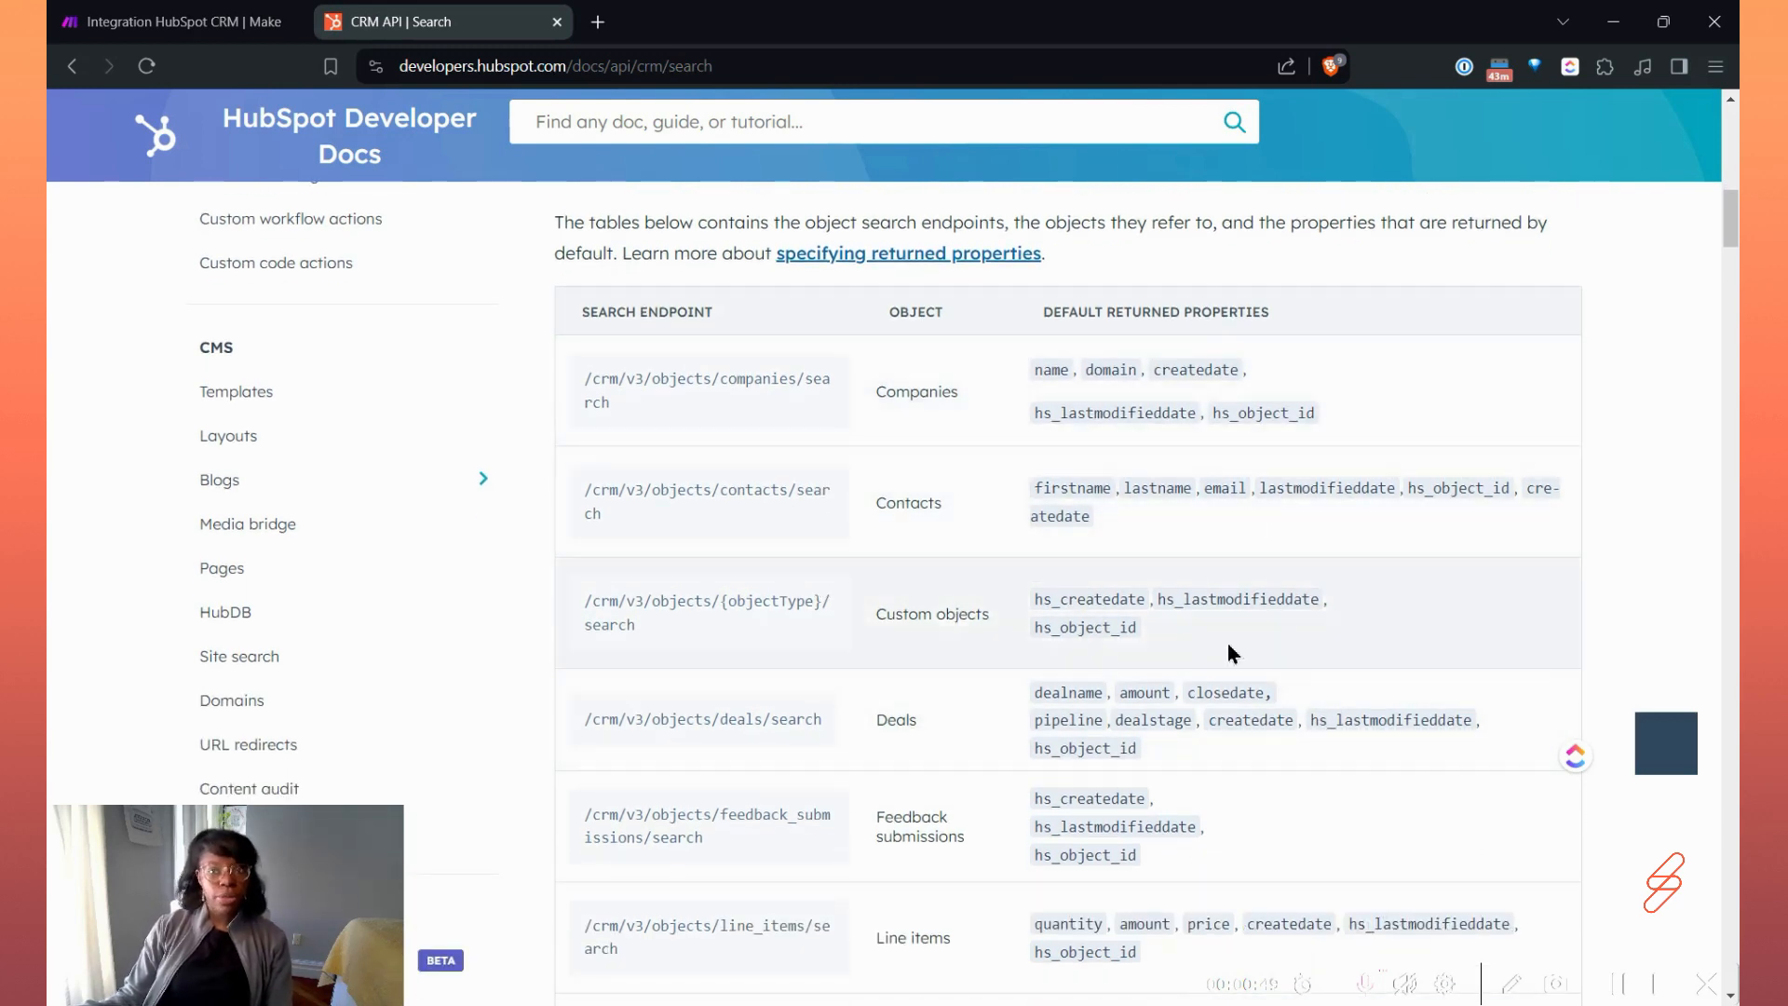
scroll(1115, 825, "down", 2)
scroll(1127, 707, "up", 2)
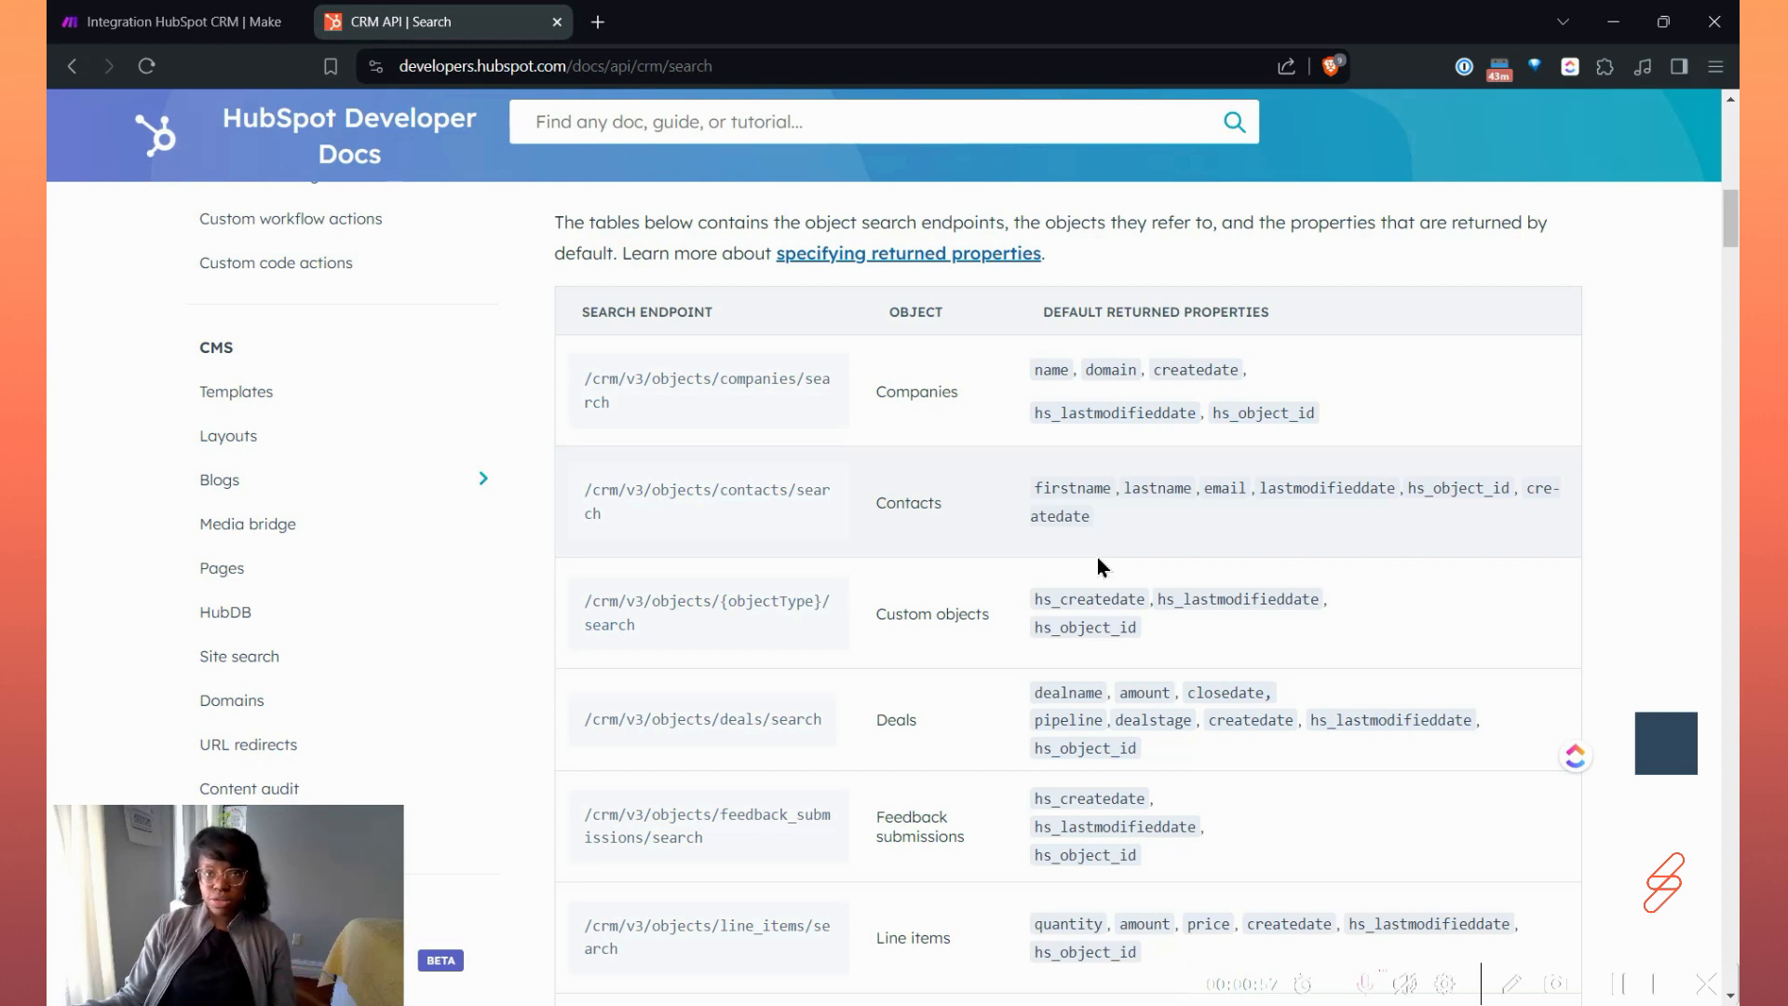
Return to the Make scenario and set the Search for Companies module's Query to "Sample".
left_click(223, 28)
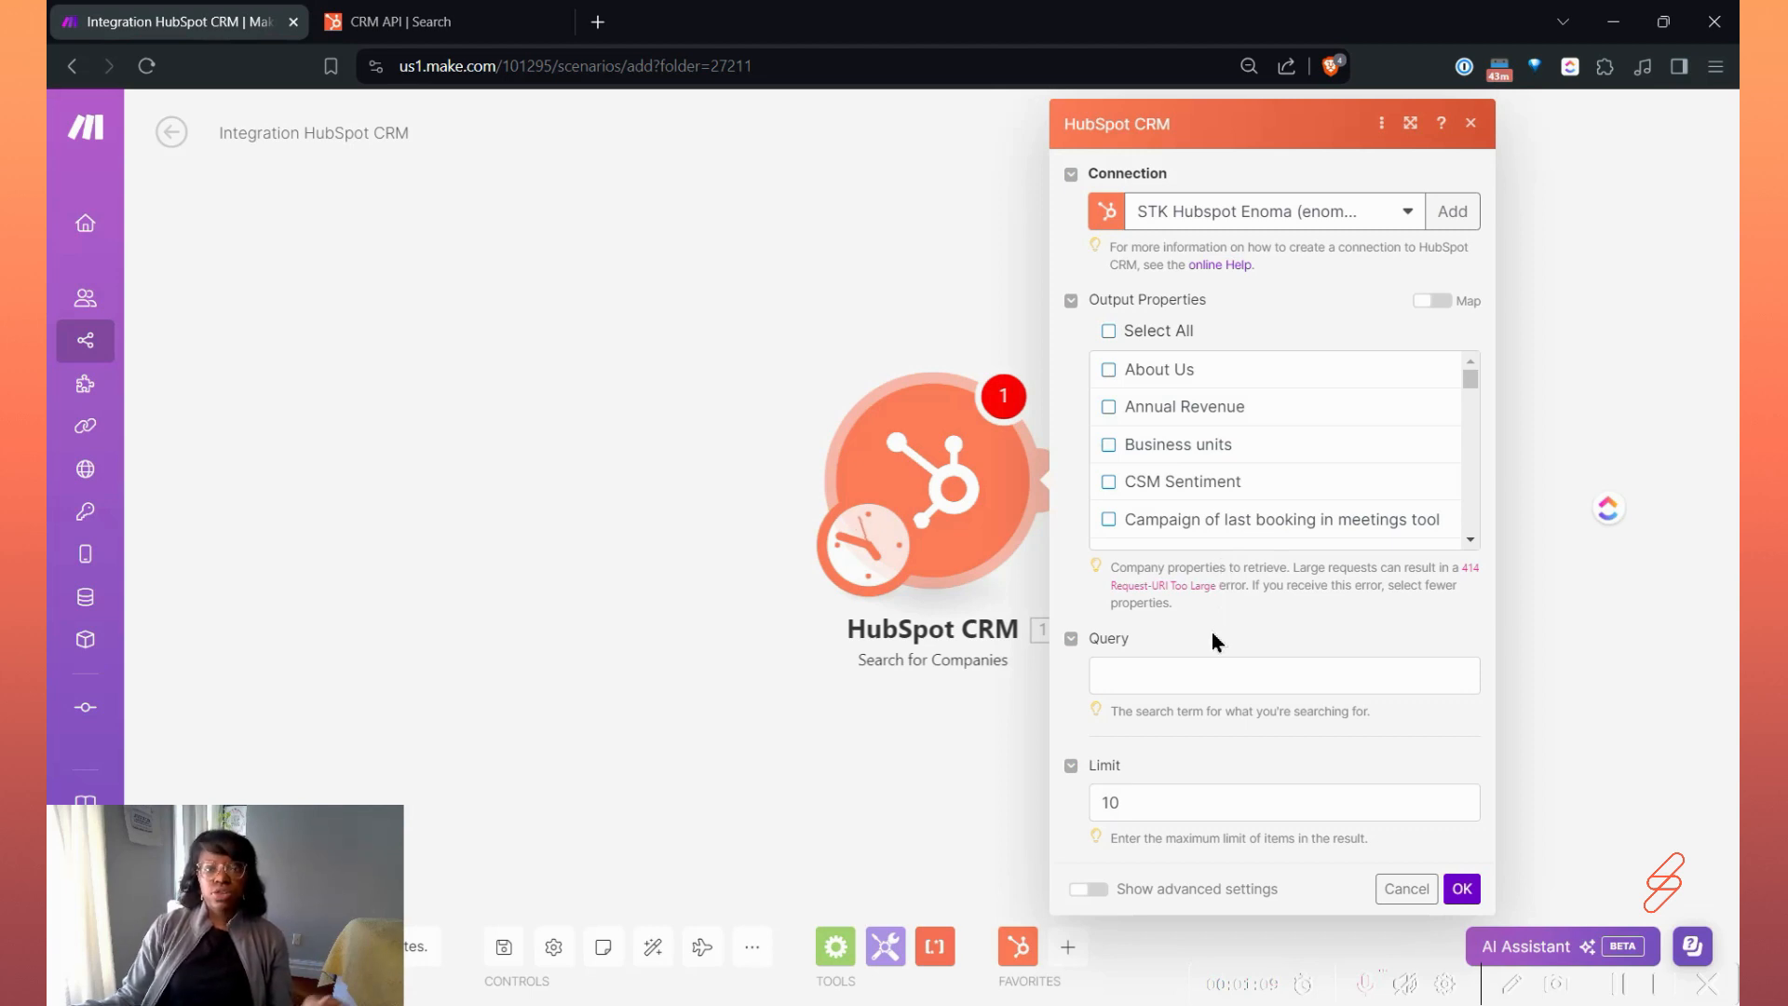
left_click(1145, 669)
left_click(1201, 711)
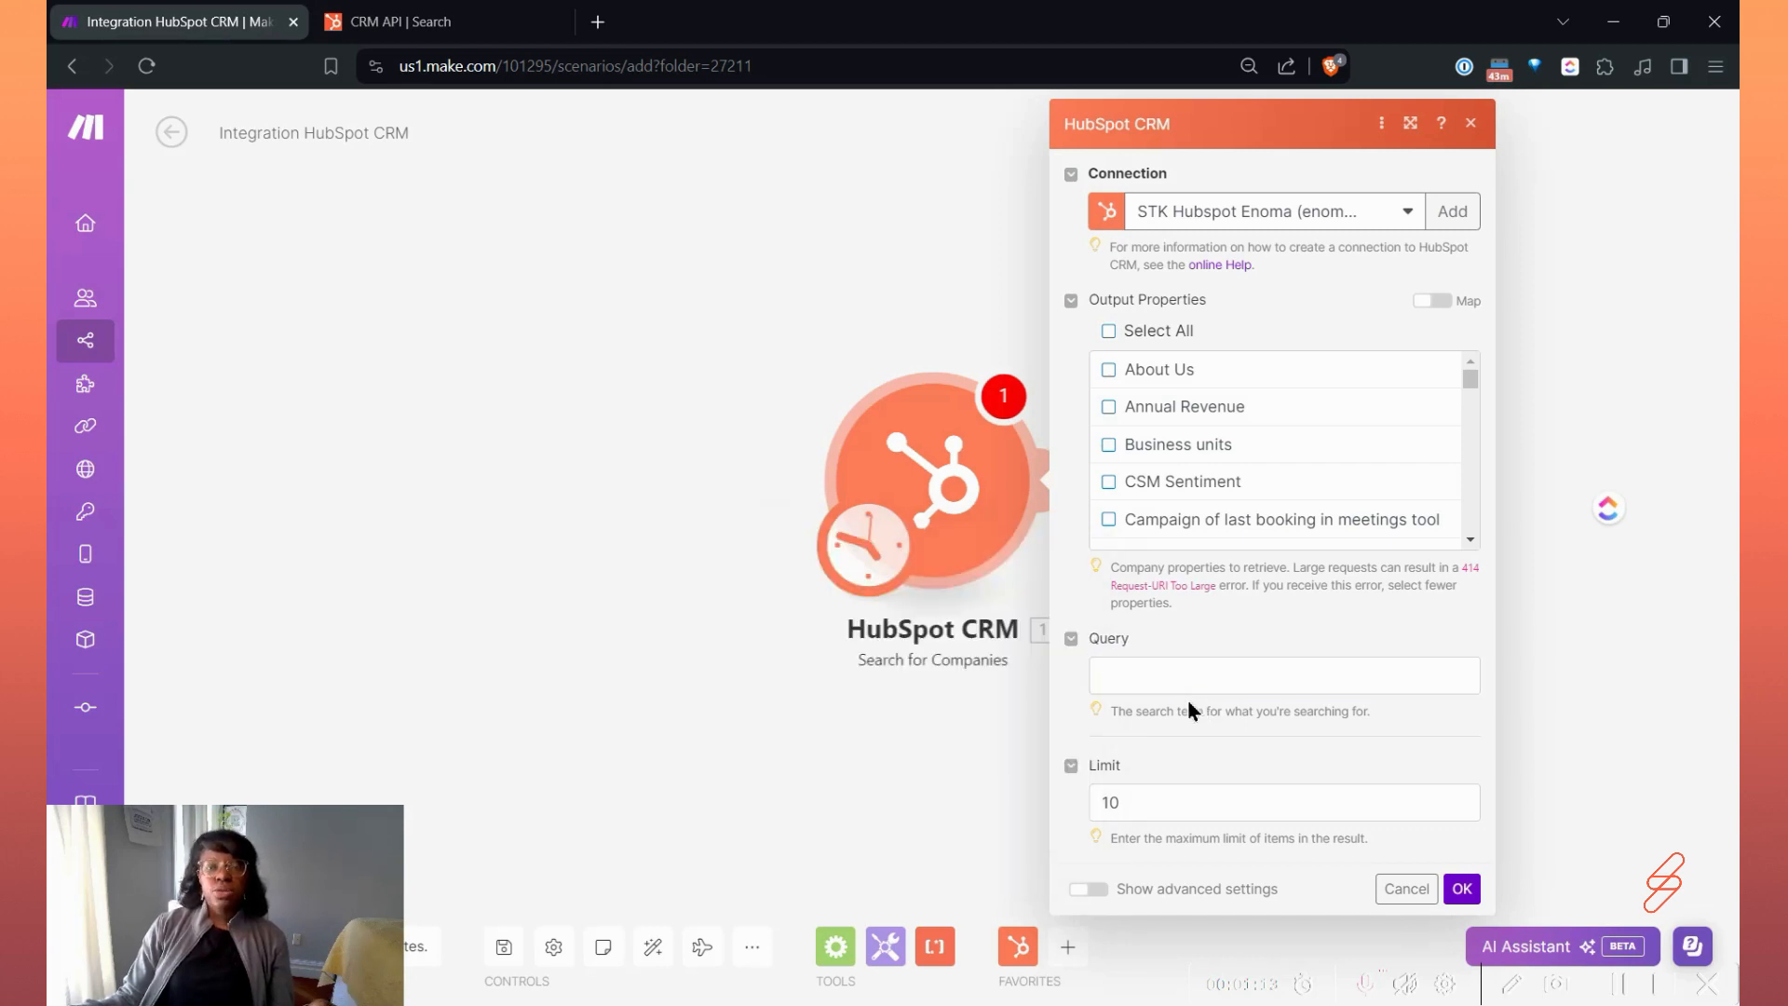
left_click(1151, 670)
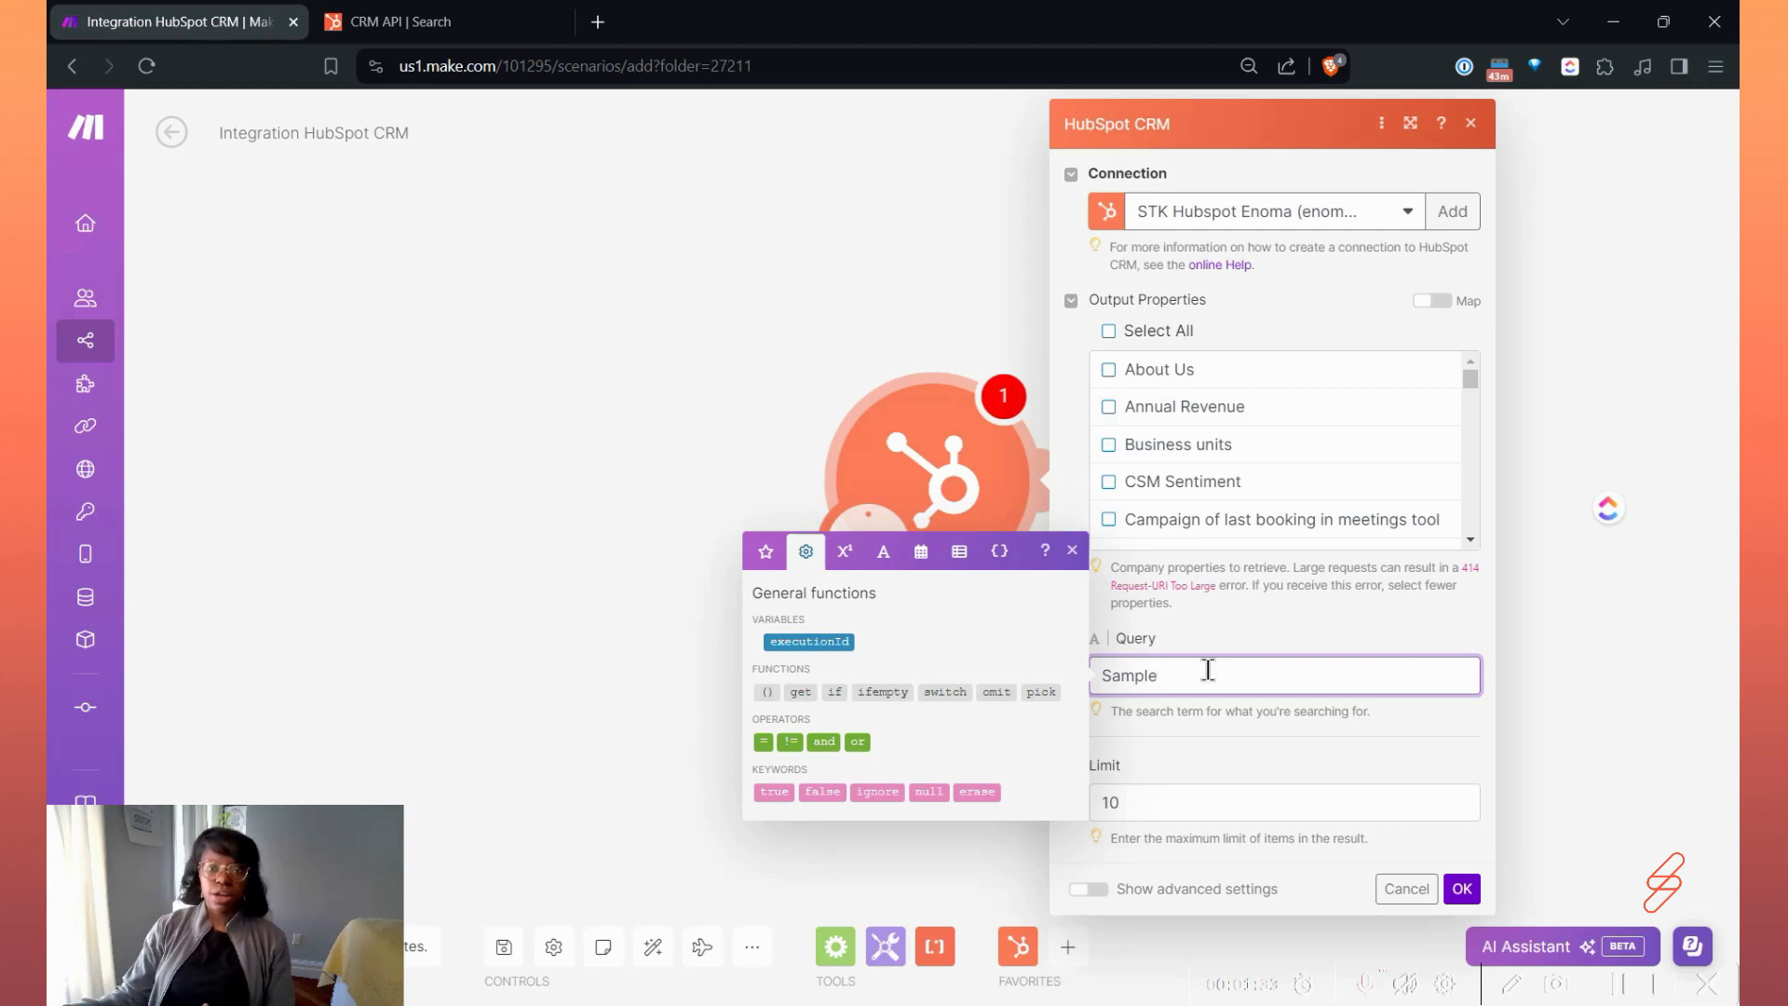
left_click(1222, 732)
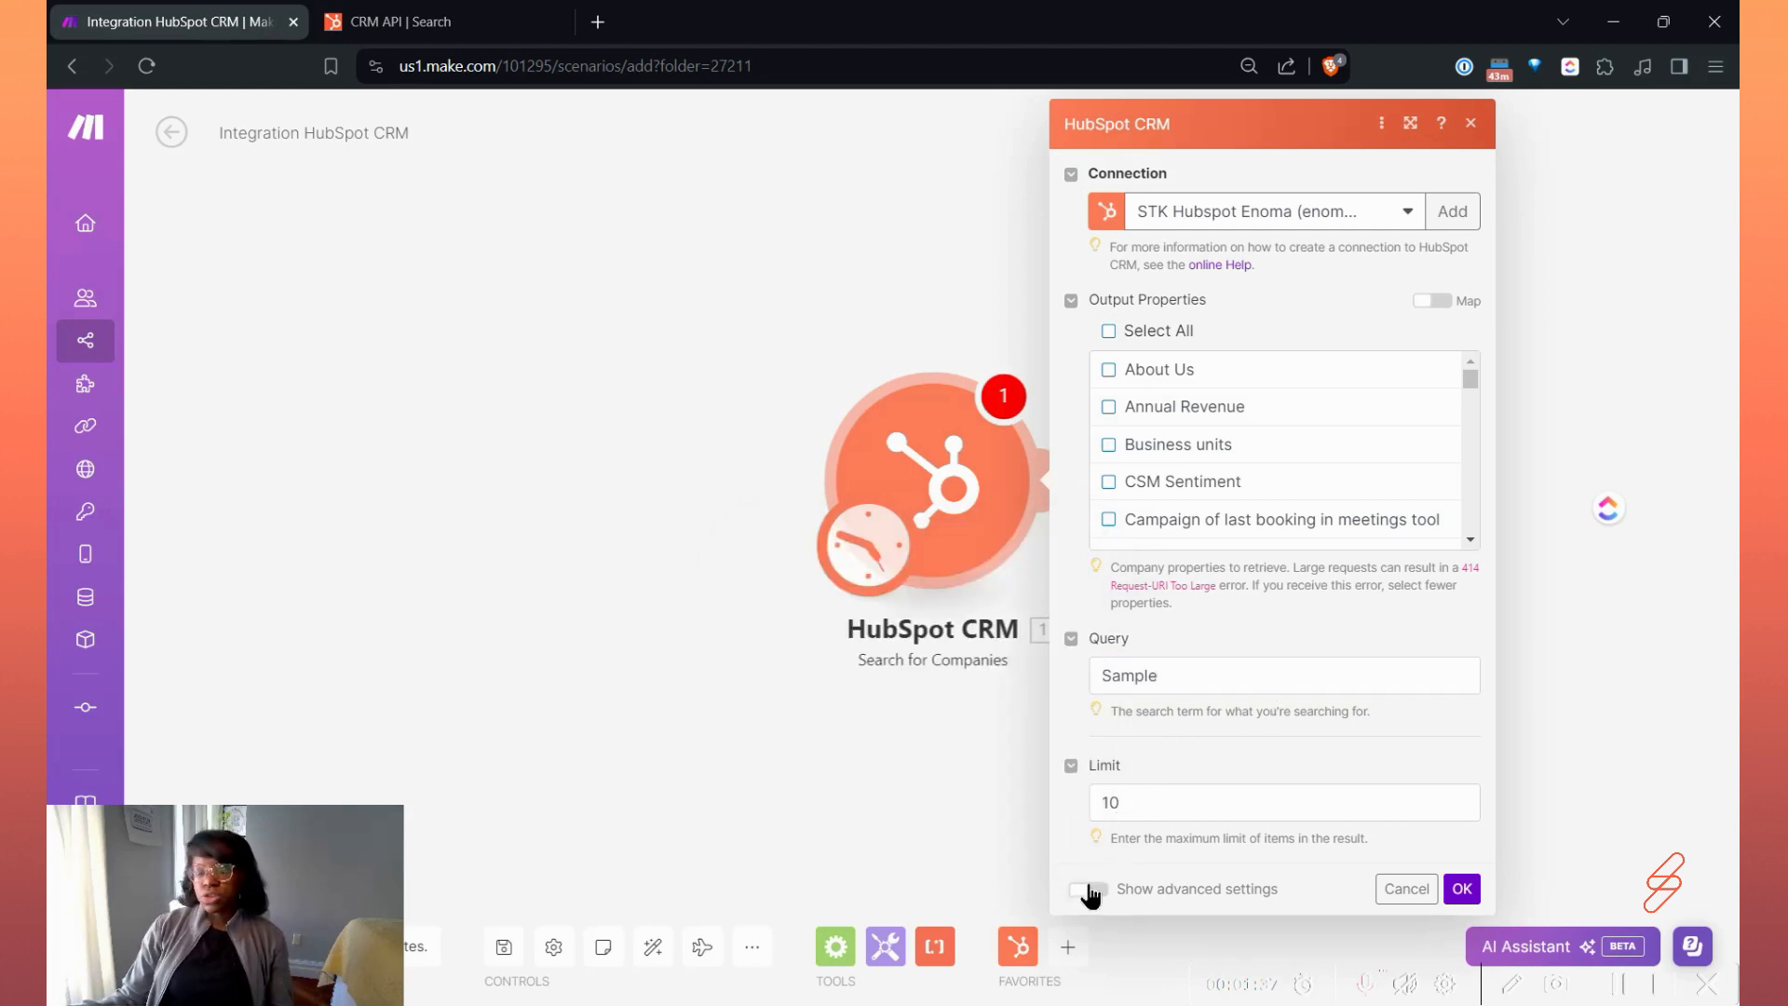
Show the module's advanced settings and look through the company properties available for filtering search results.
left_click(1089, 891)
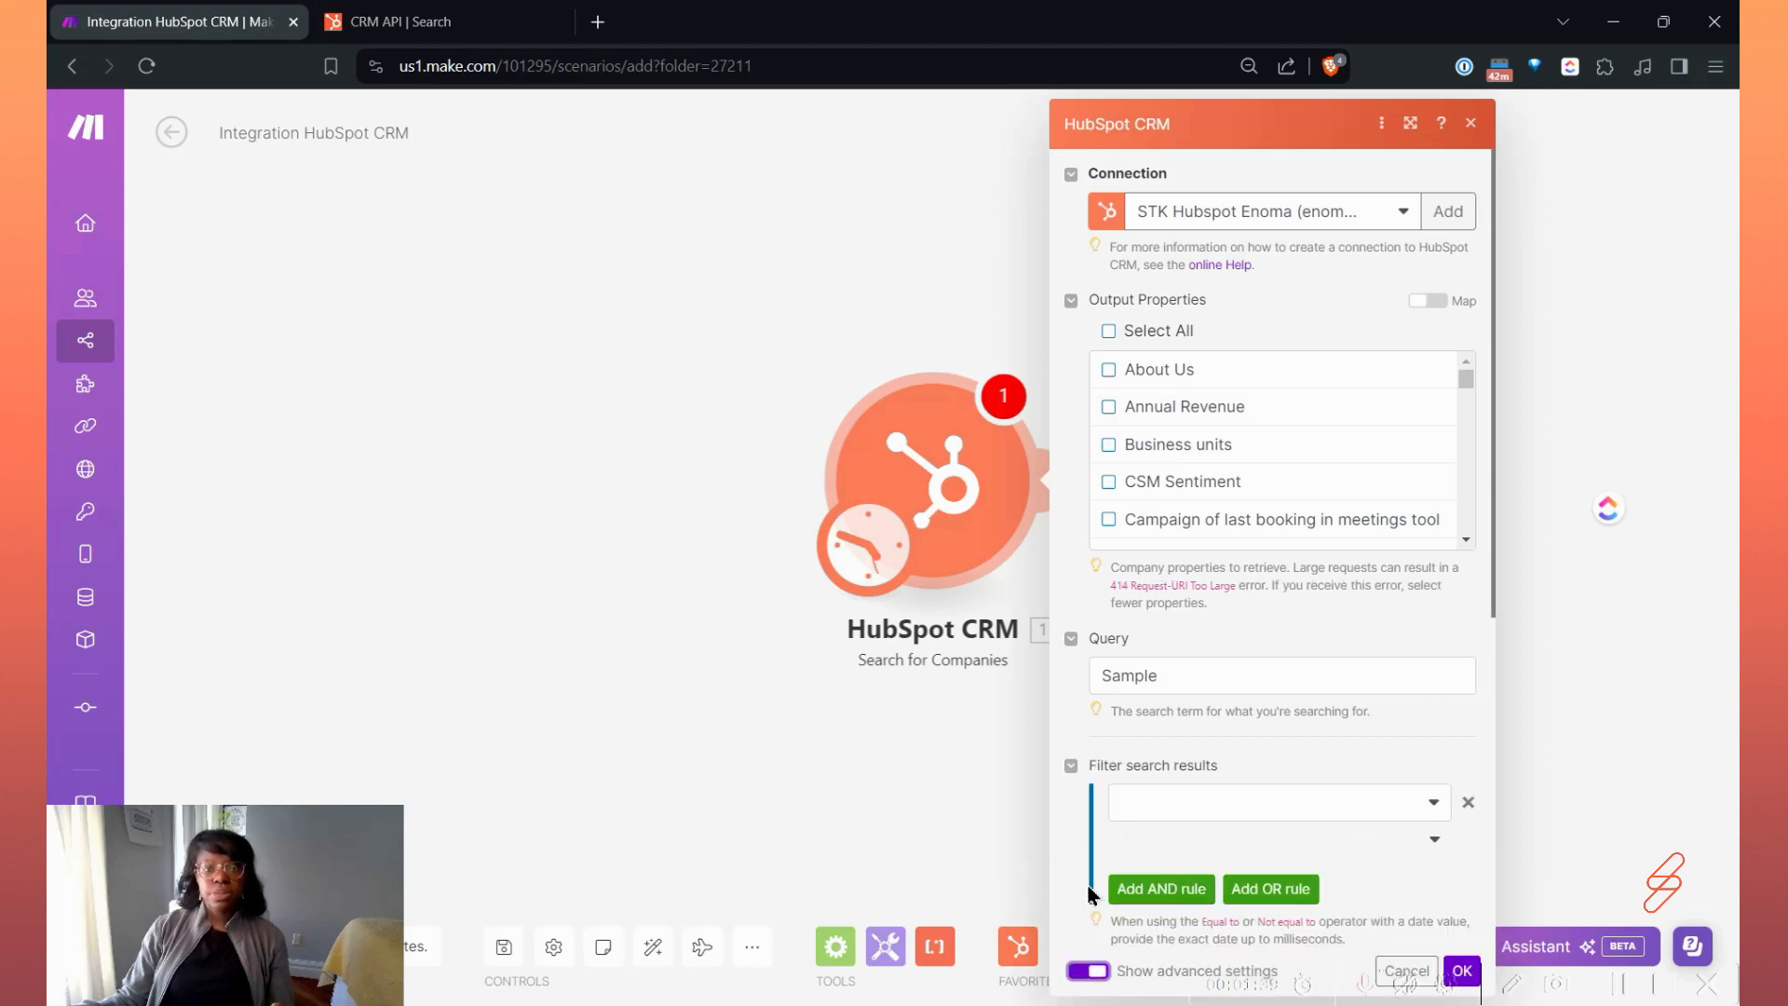
scroll(1237, 724, "down", 1)
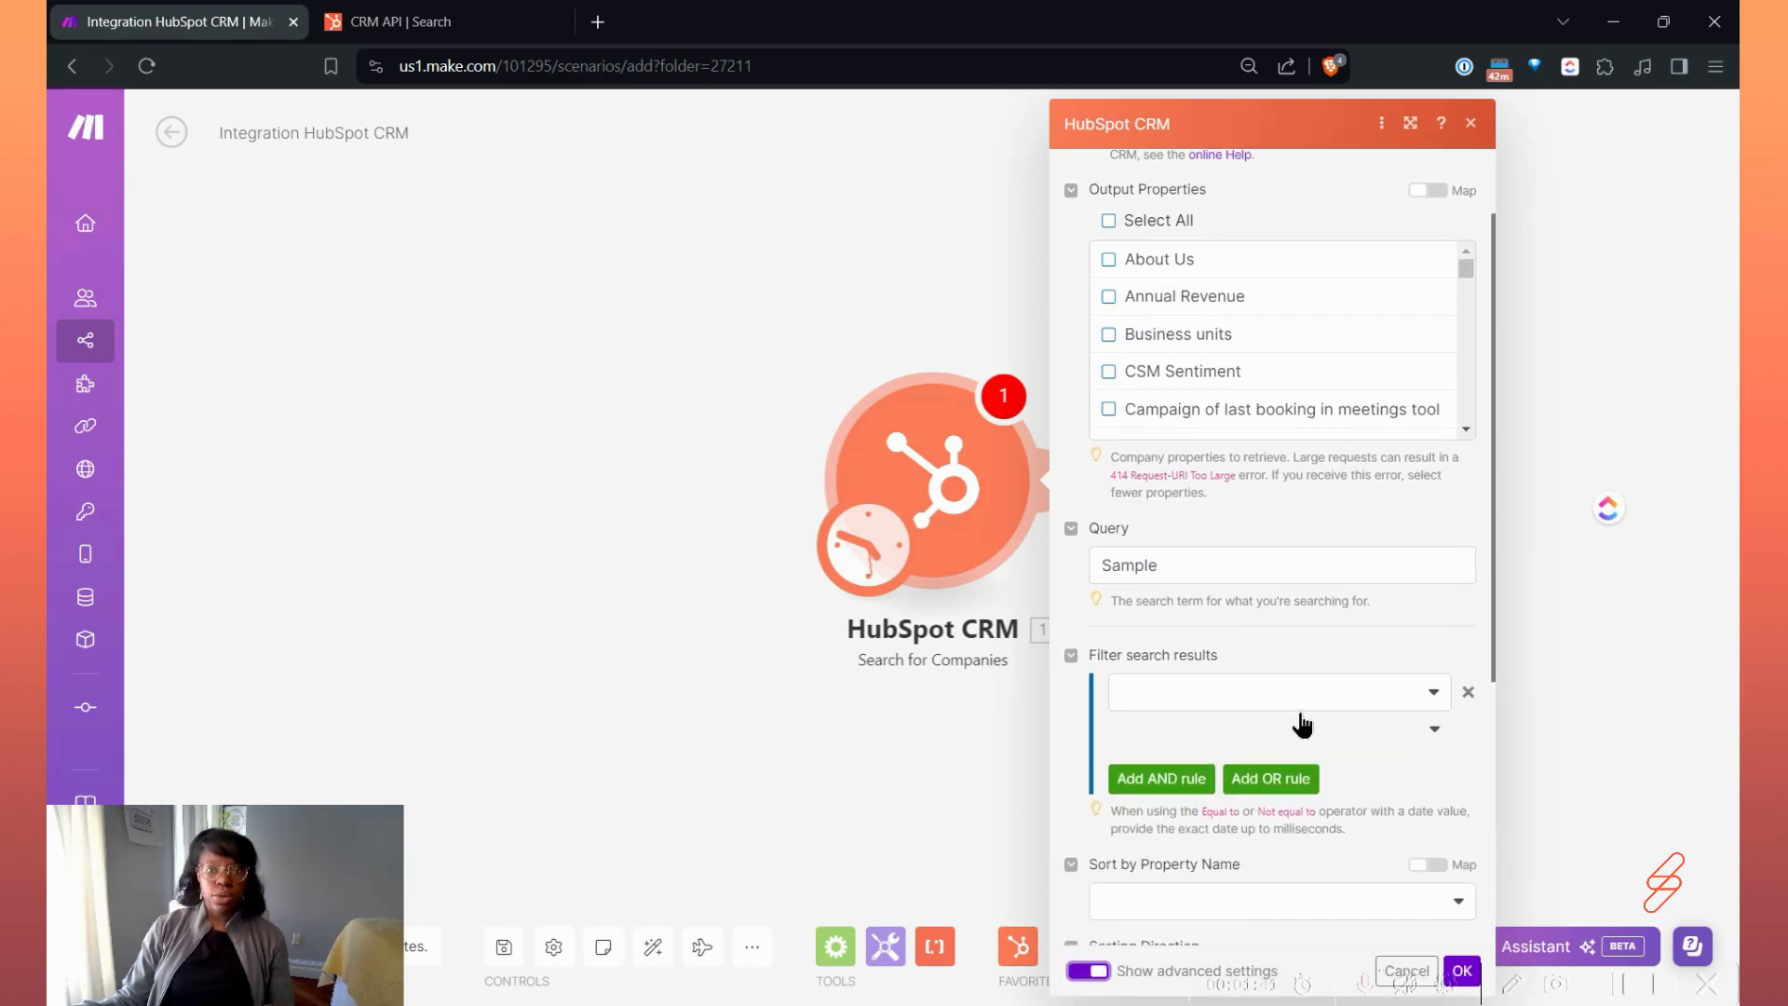
scroll(1290, 689, "down", 1)
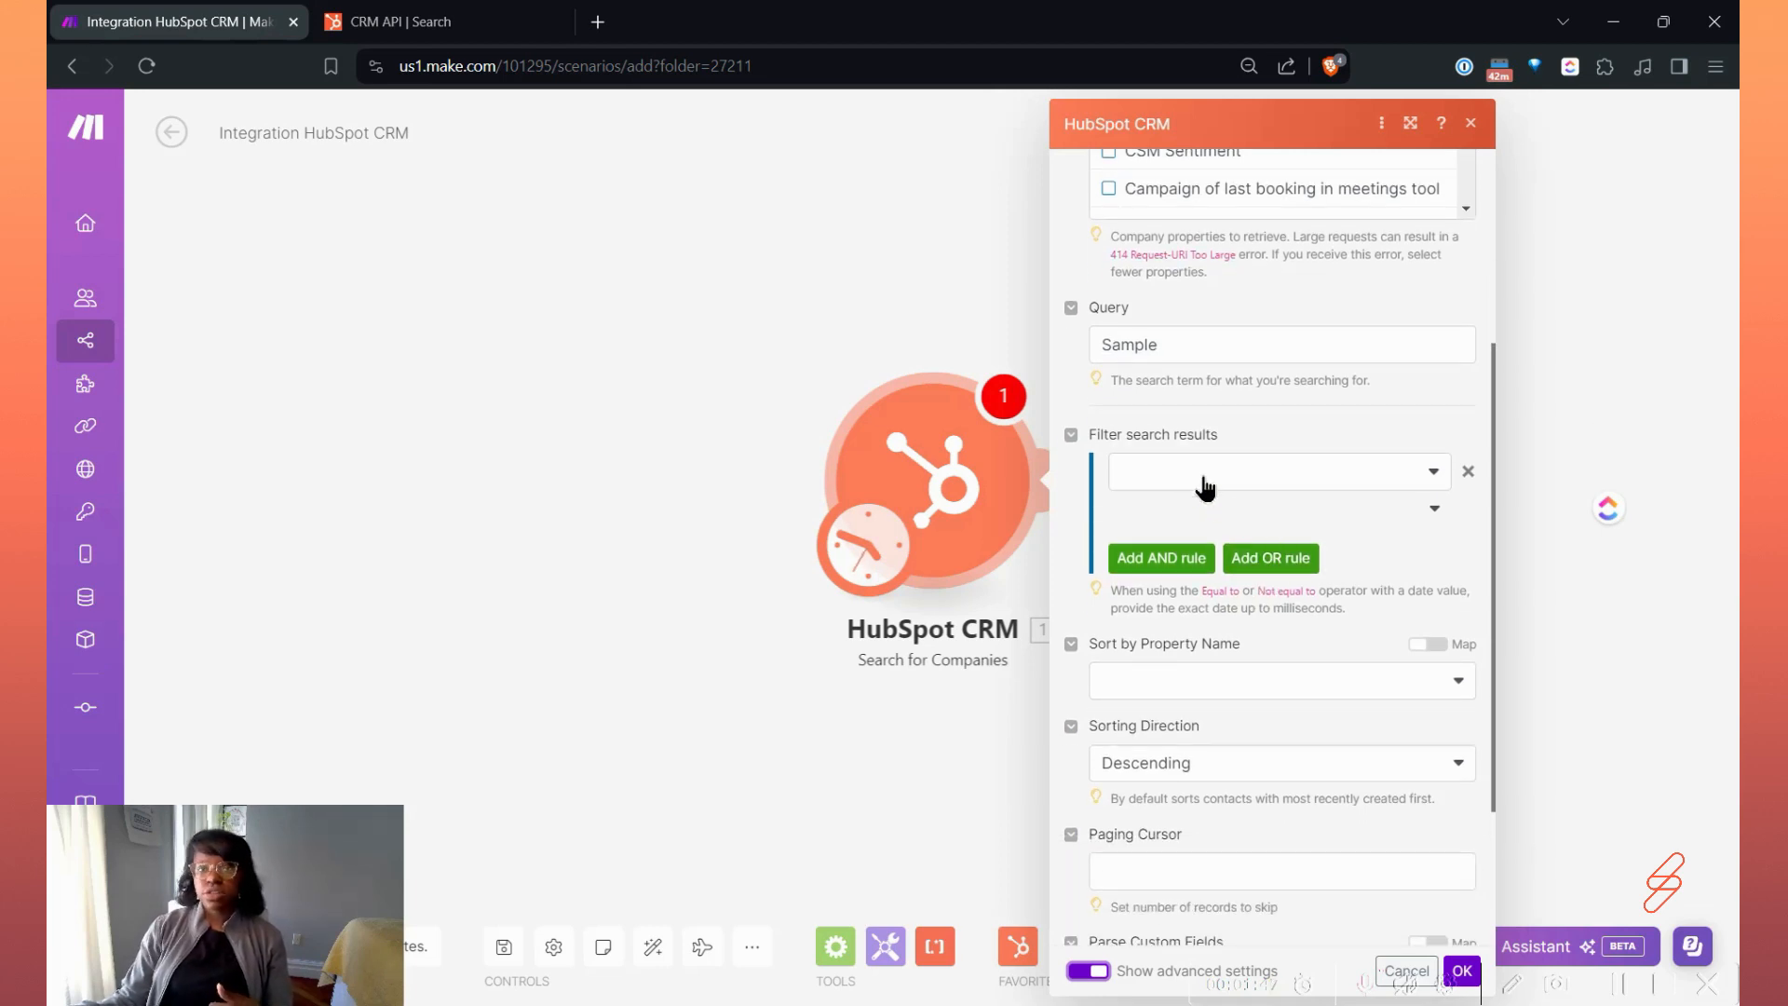
left_click(1208, 487)
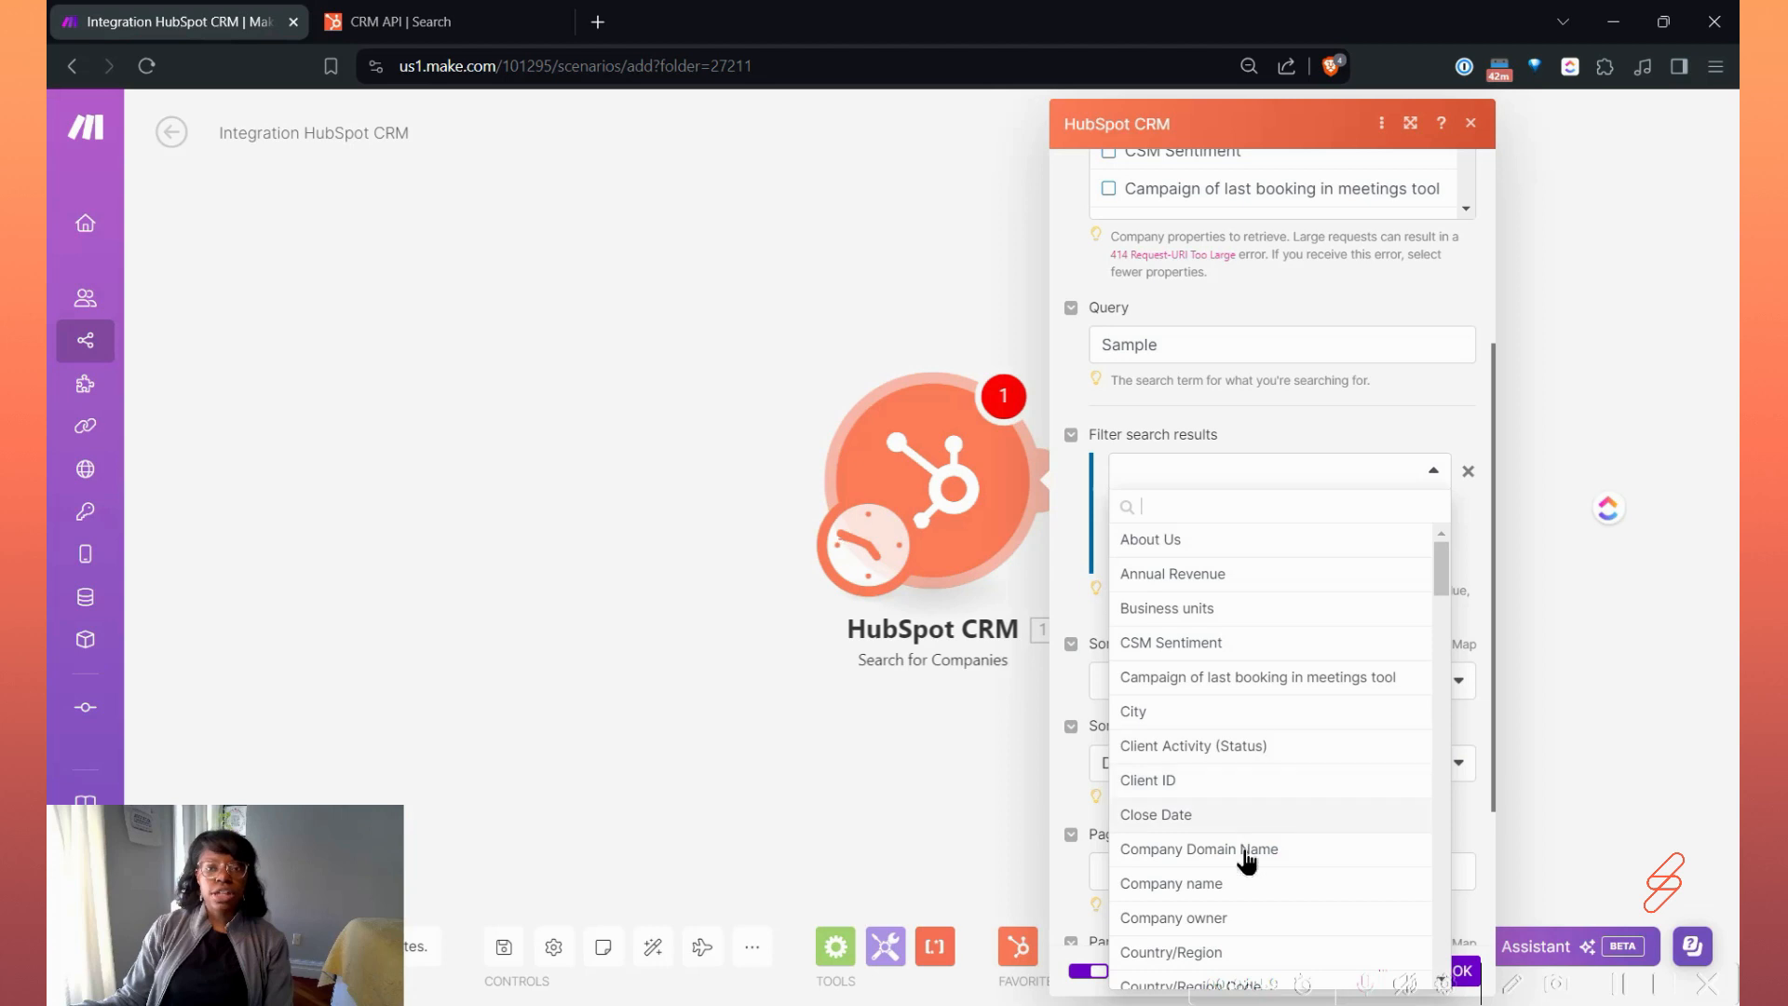
left_click(1424, 445)
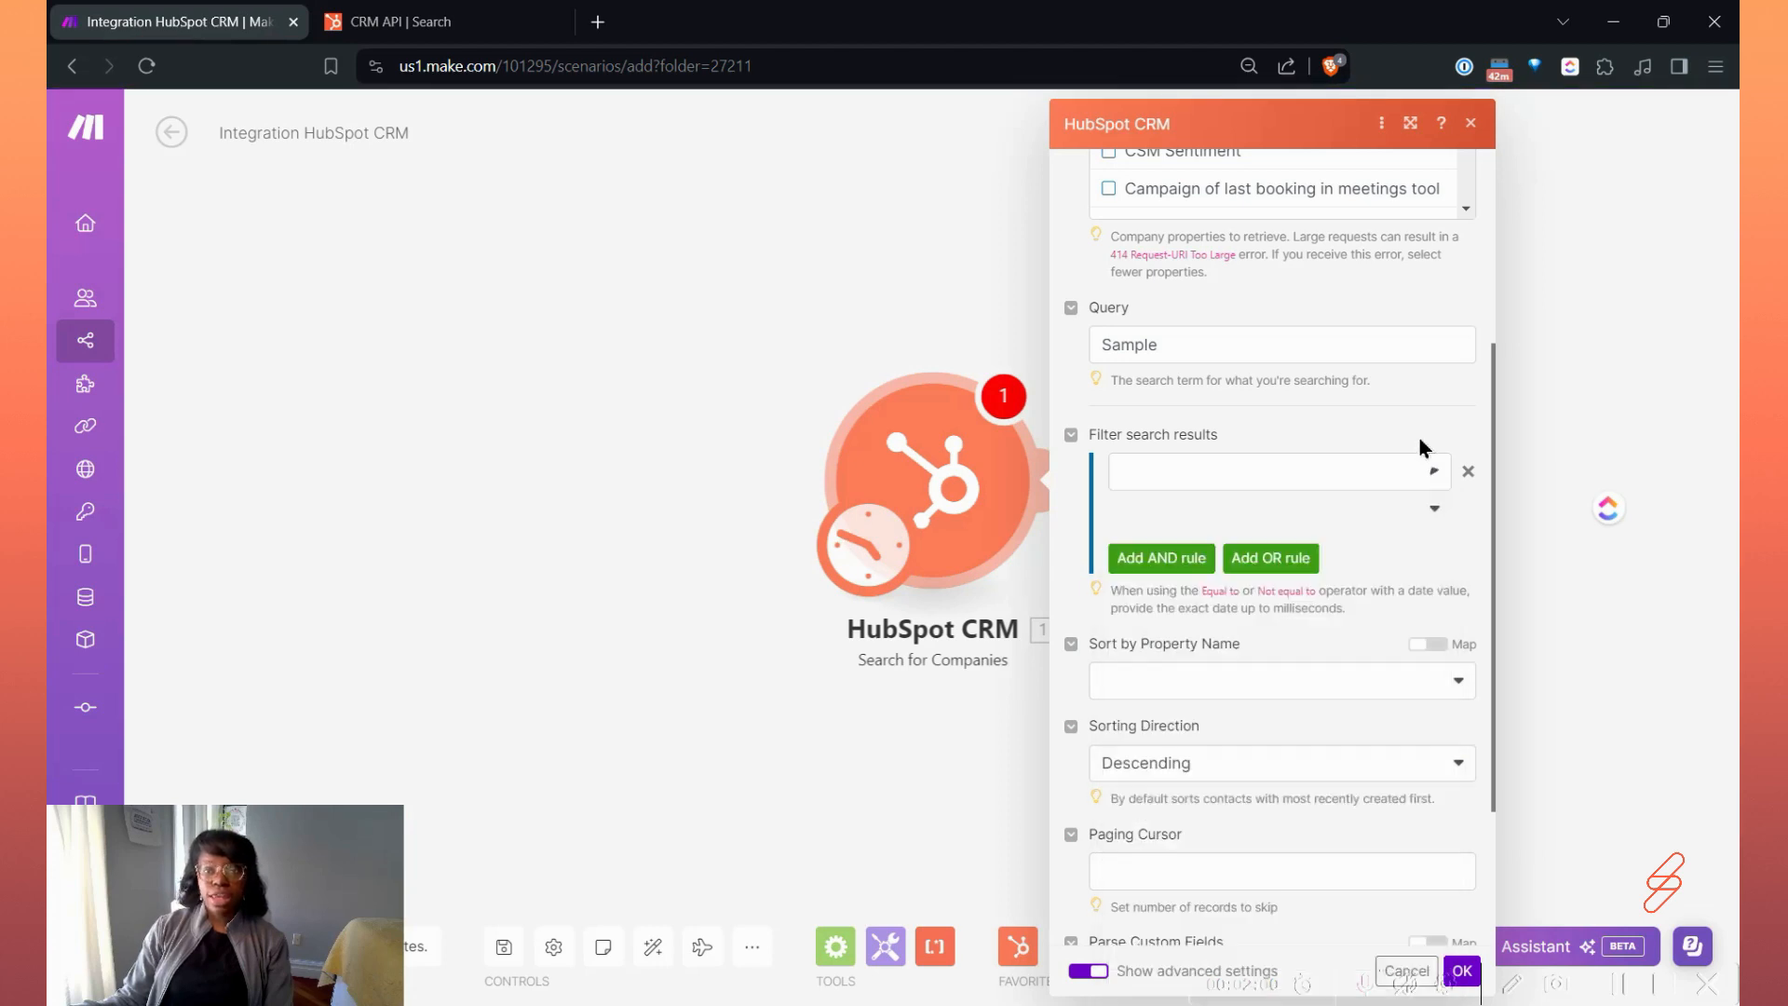
Look through the operators available for the search results filter without choosing one.
left_click(1301, 515)
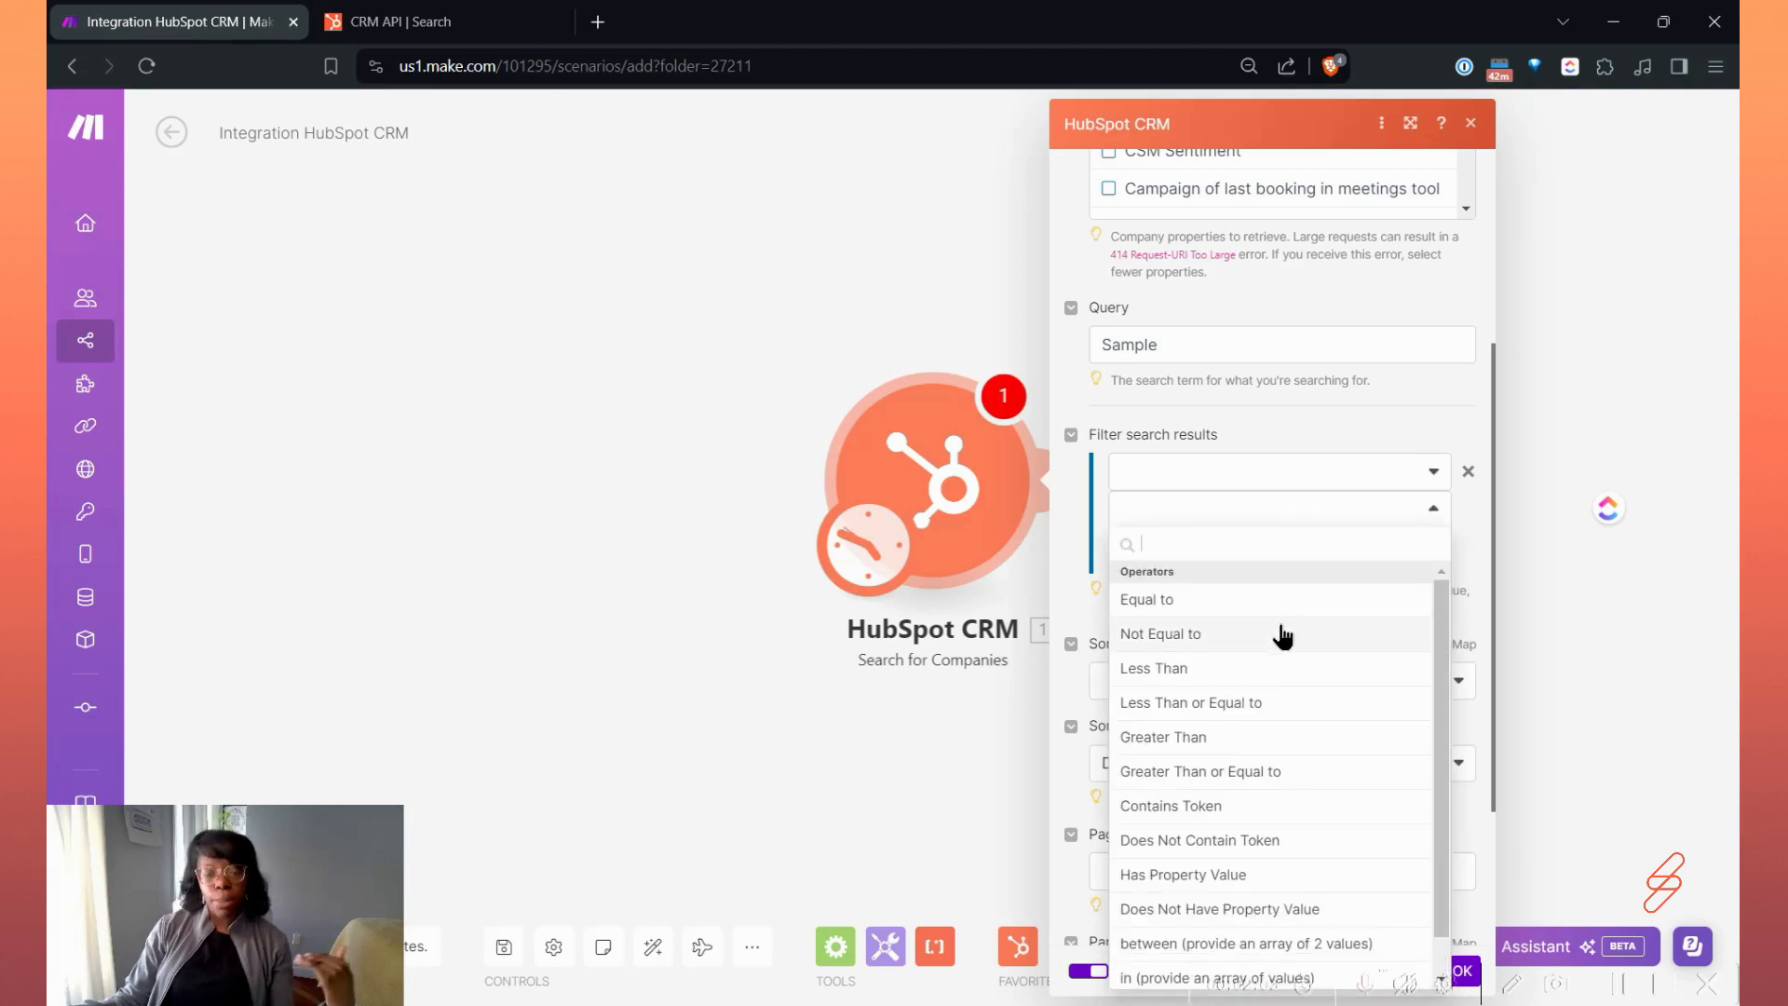
scroll(1277, 642, "down", 1)
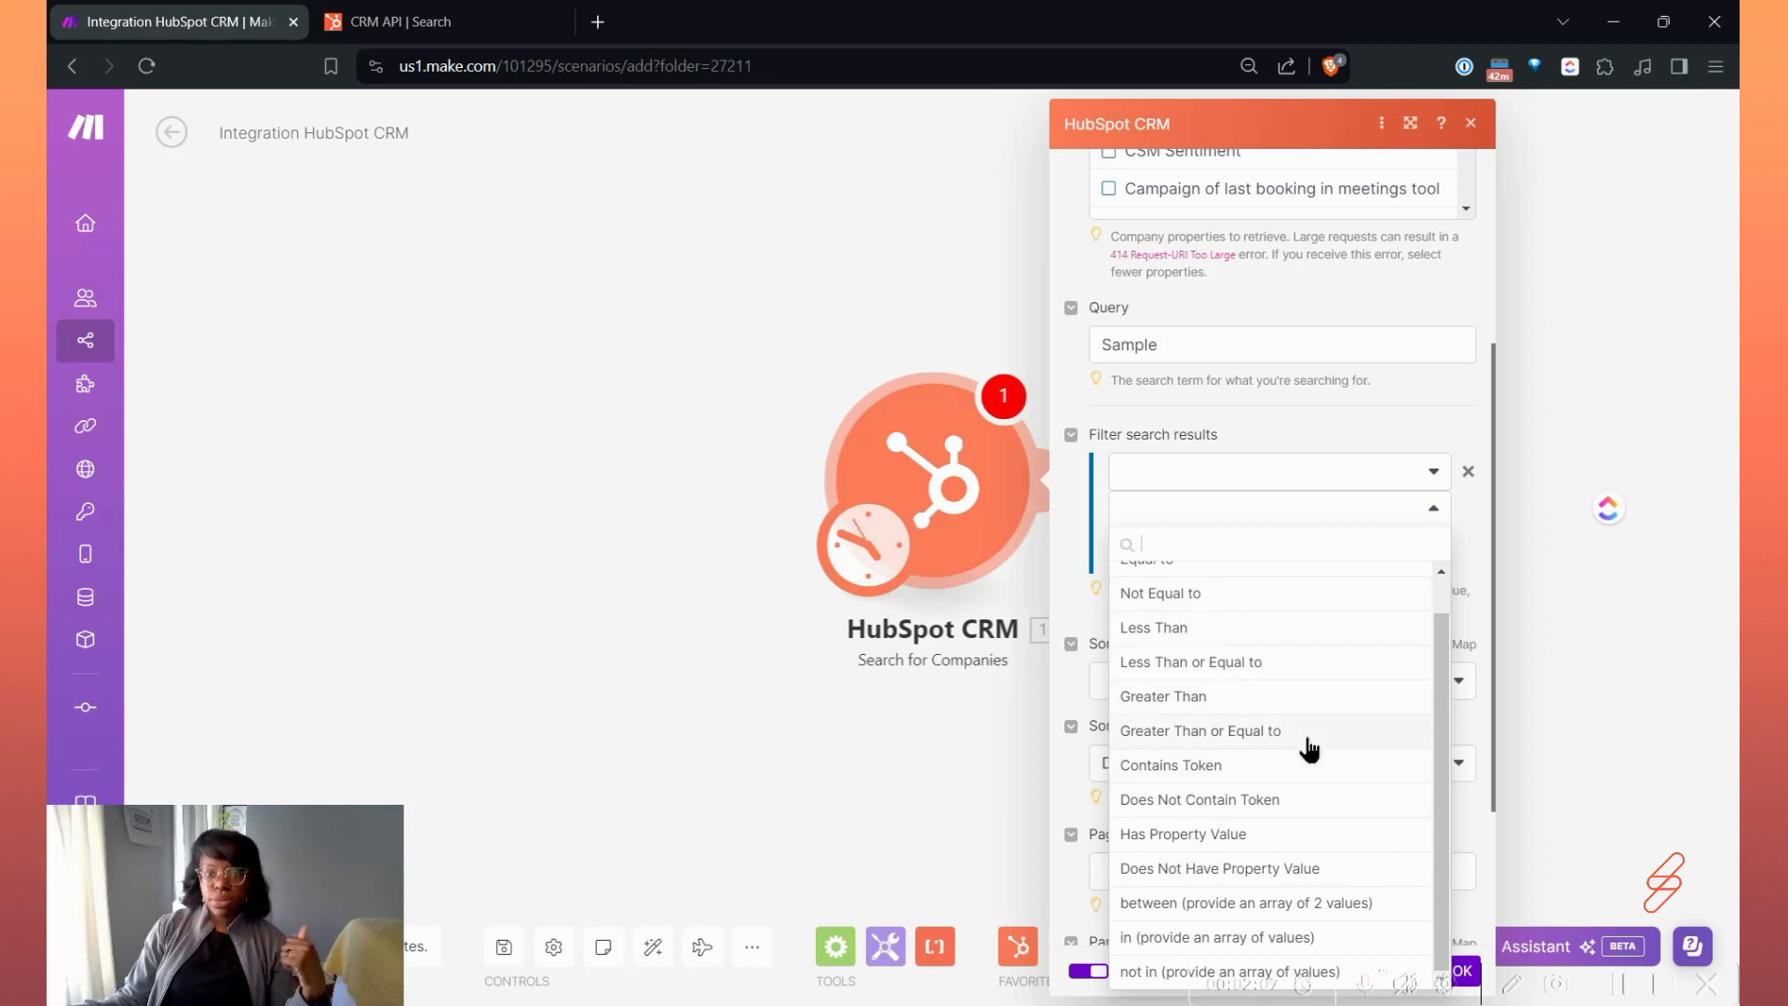
scroll(1290, 676, "up", 1)
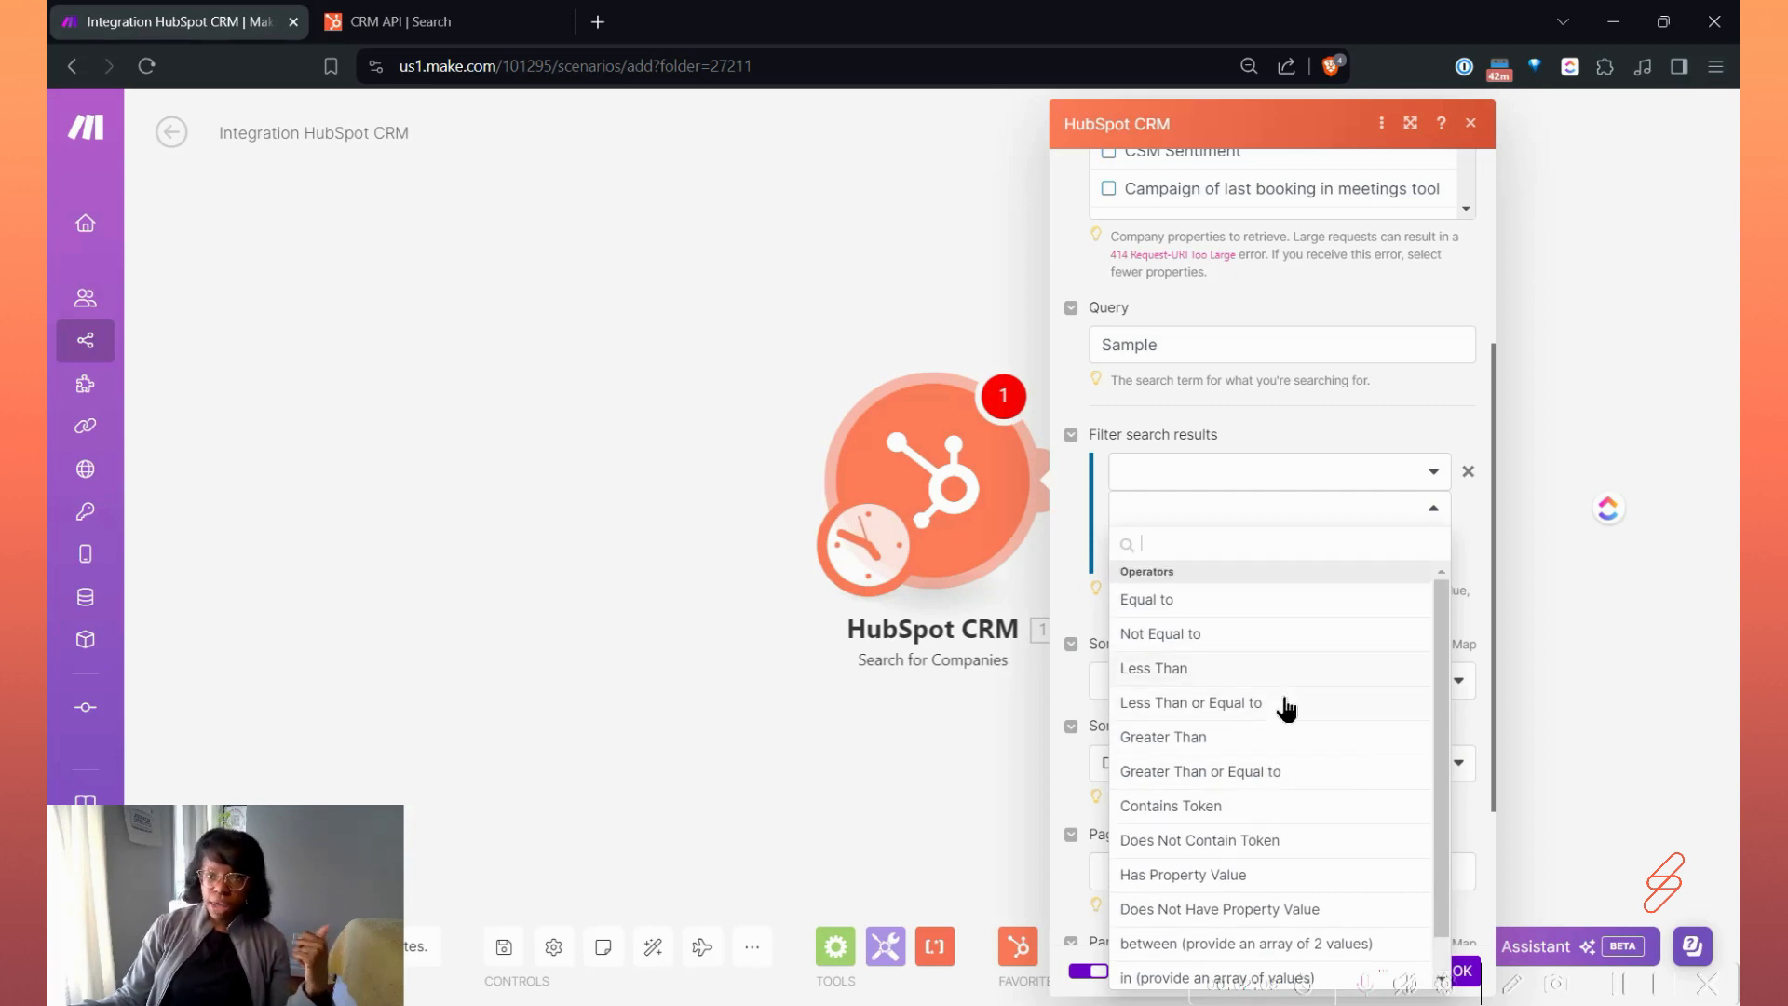
scroll(1277, 738, "down", 1)
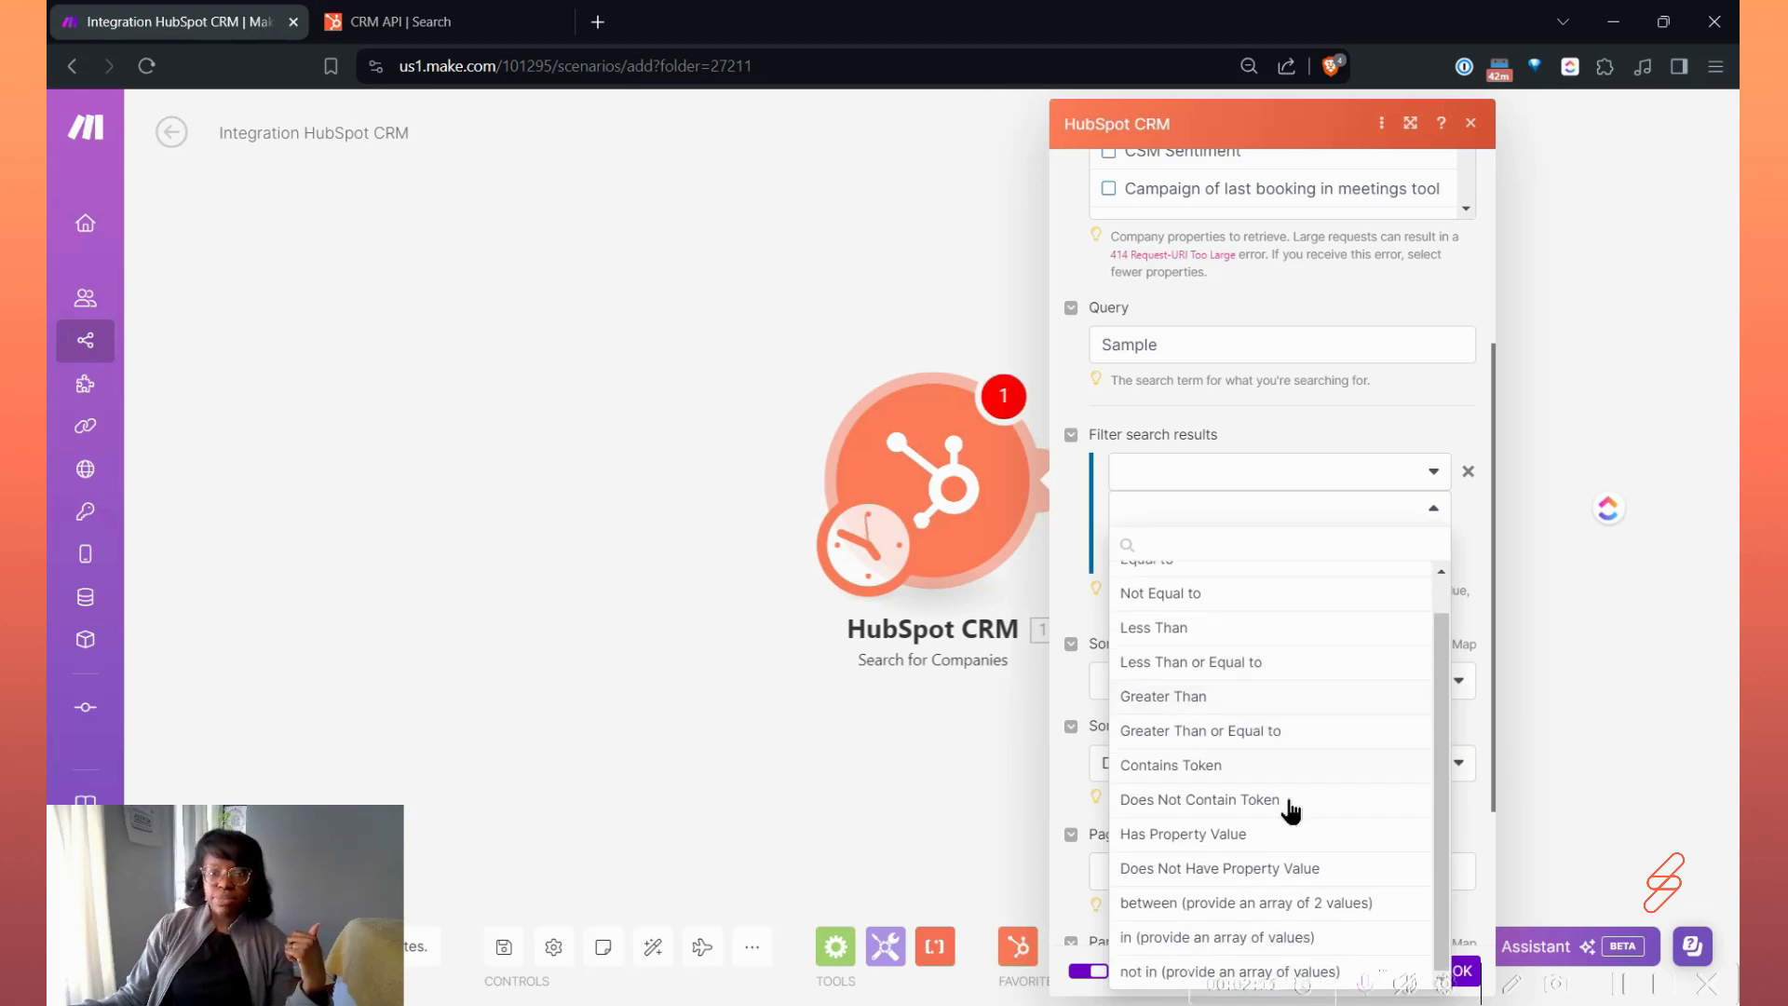
left_click(1453, 463)
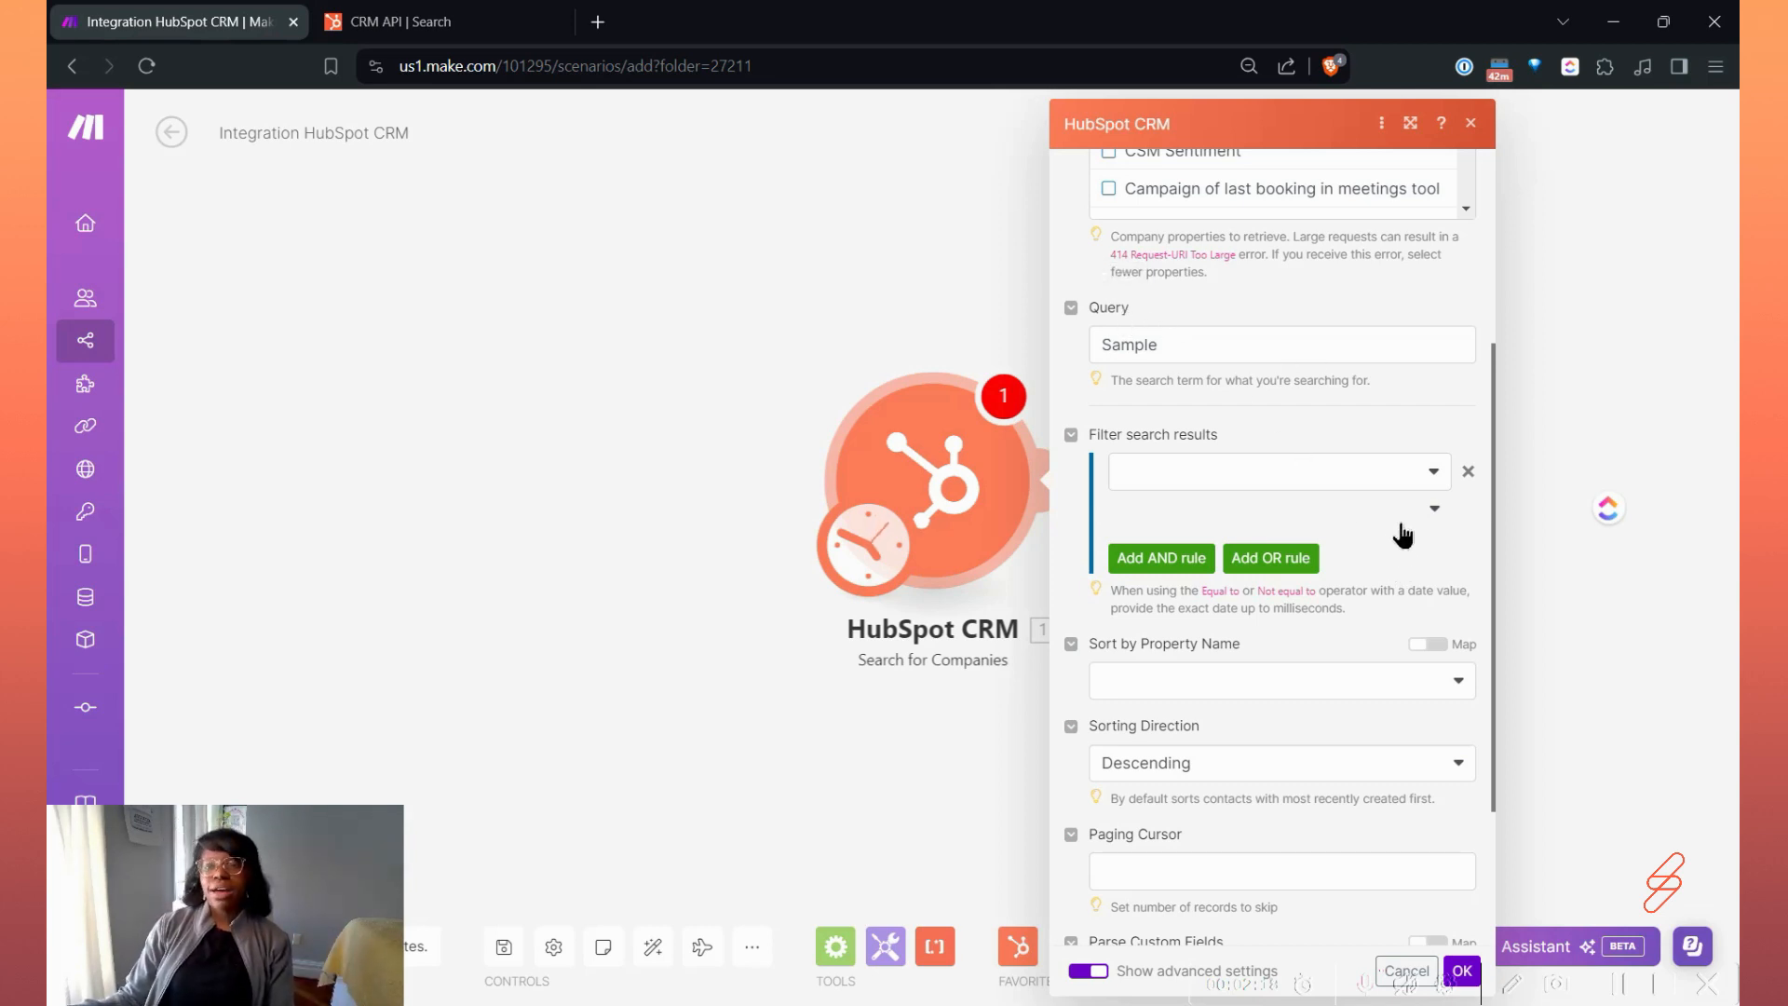
Remove the empty rule from the search results filter.
left_click(1468, 473)
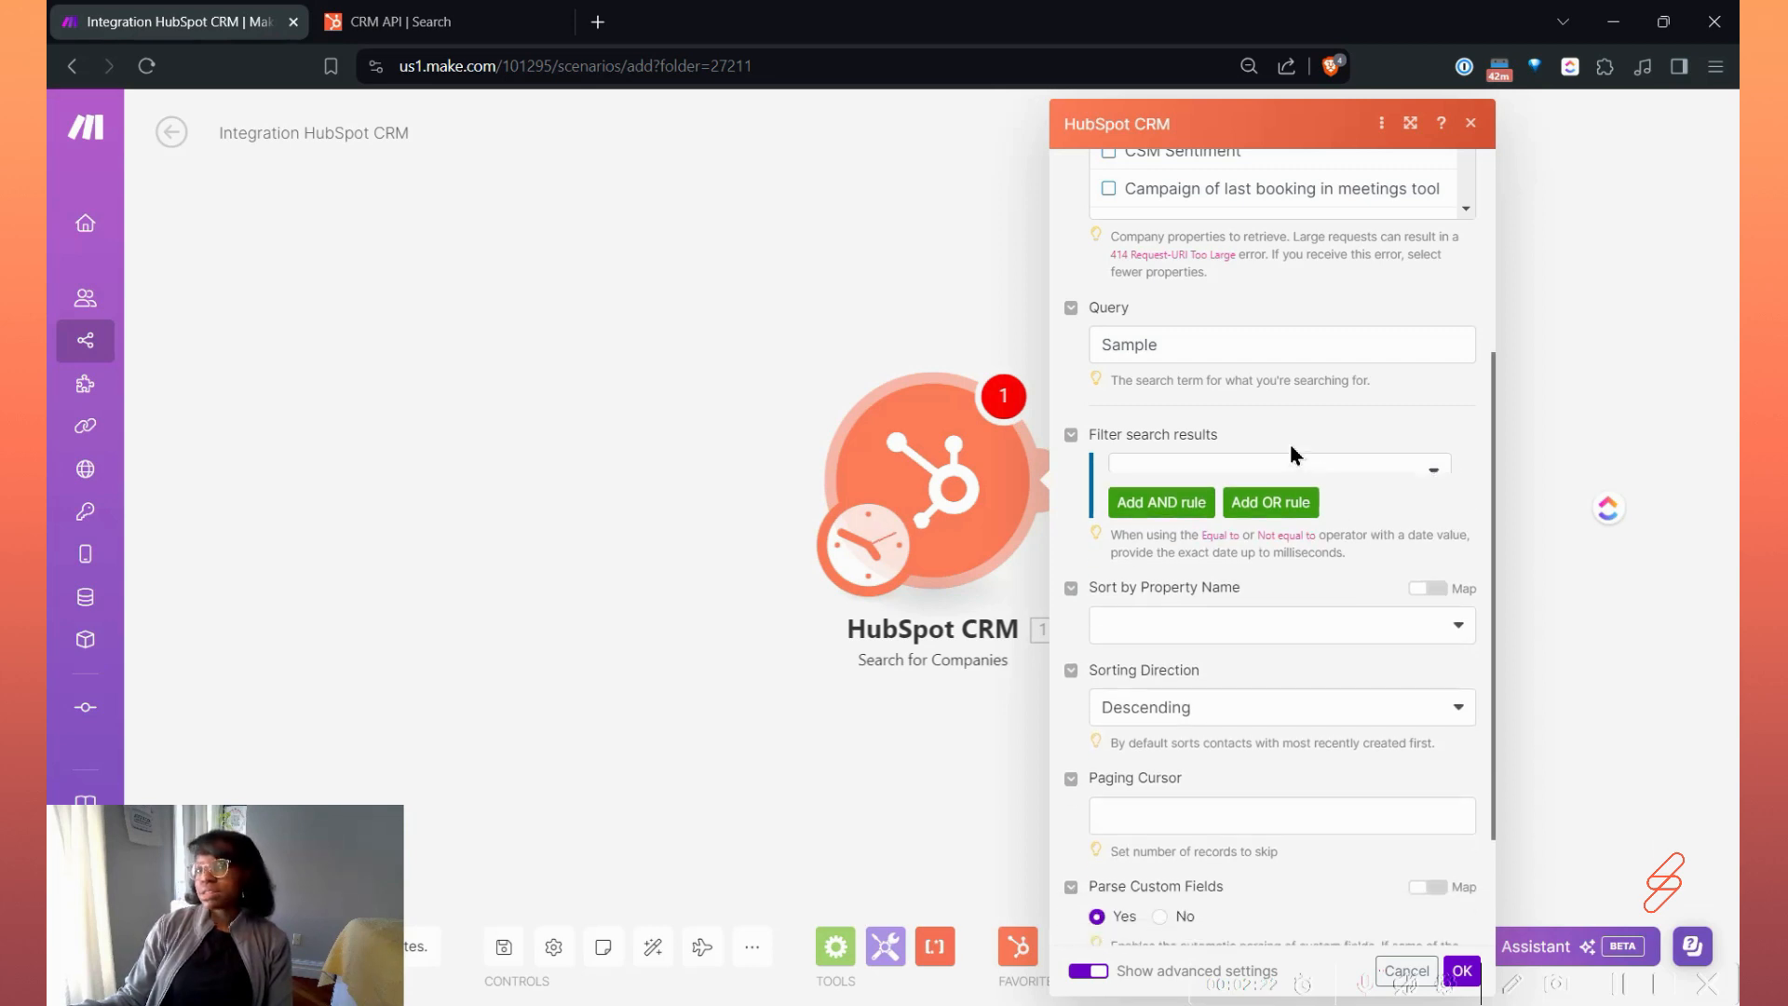
scroll(1226, 392, "up", 1)
scroll(1228, 466, "up", 1)
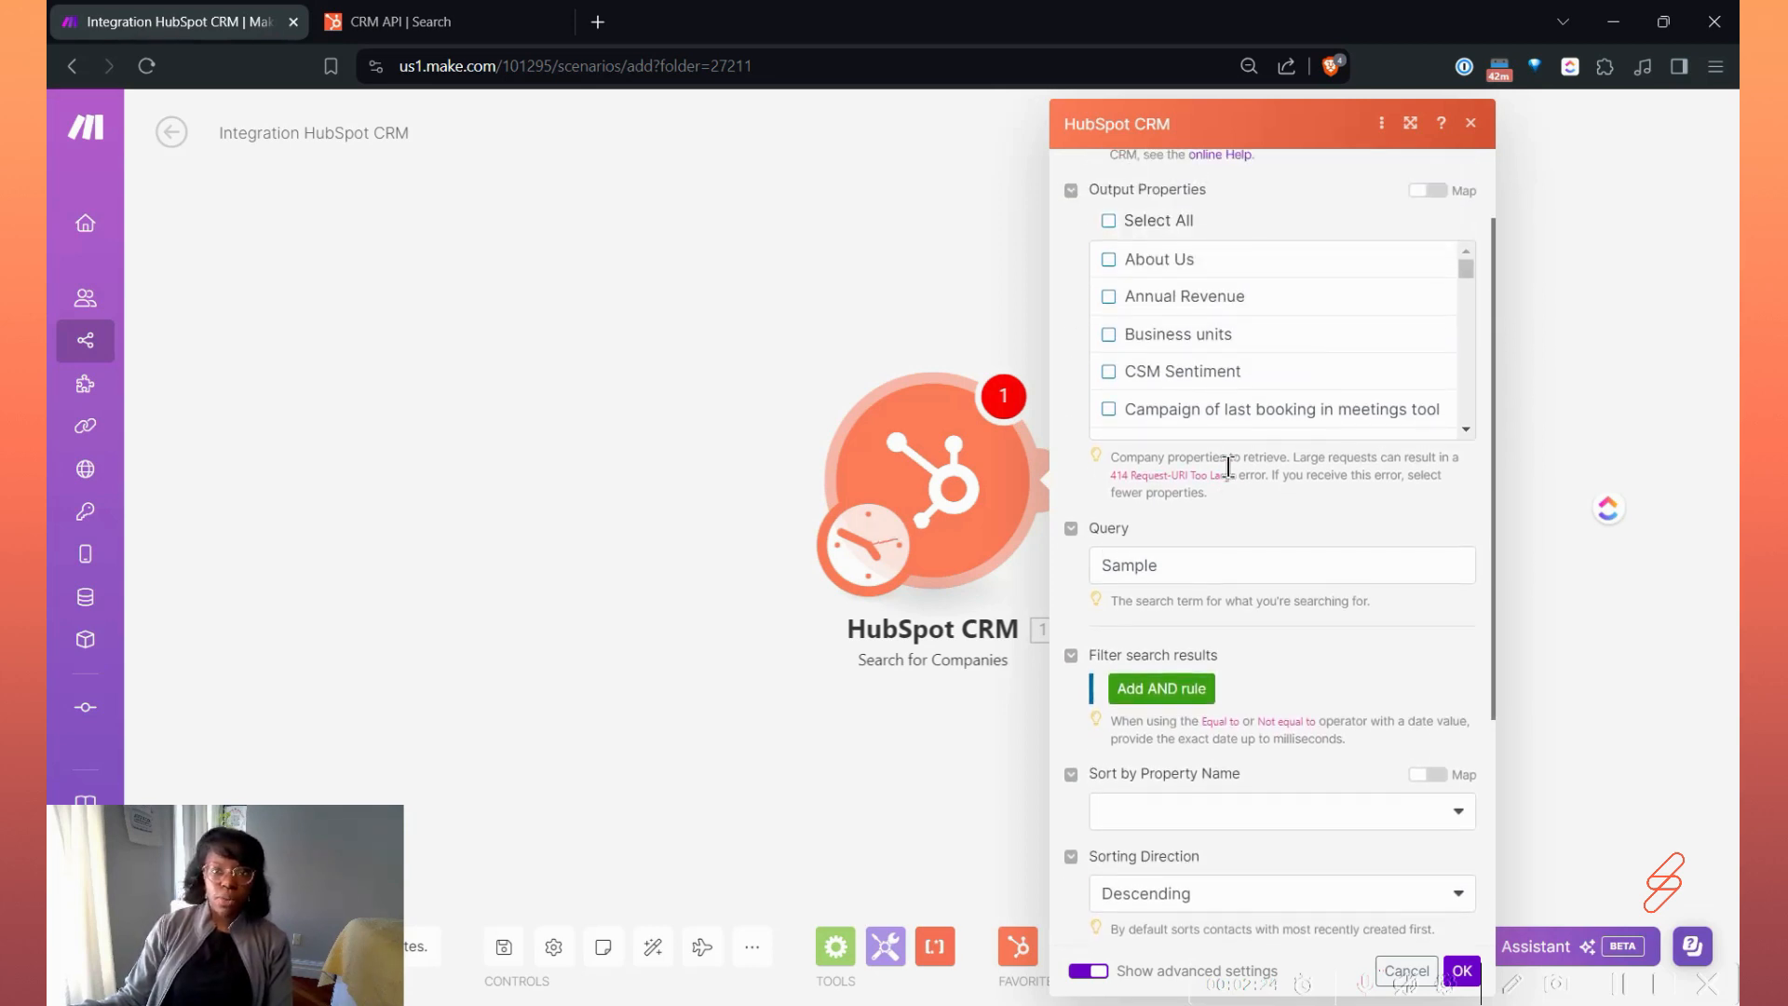
left_click_drag(1106, 565, 1231, 568)
left_click(1230, 568)
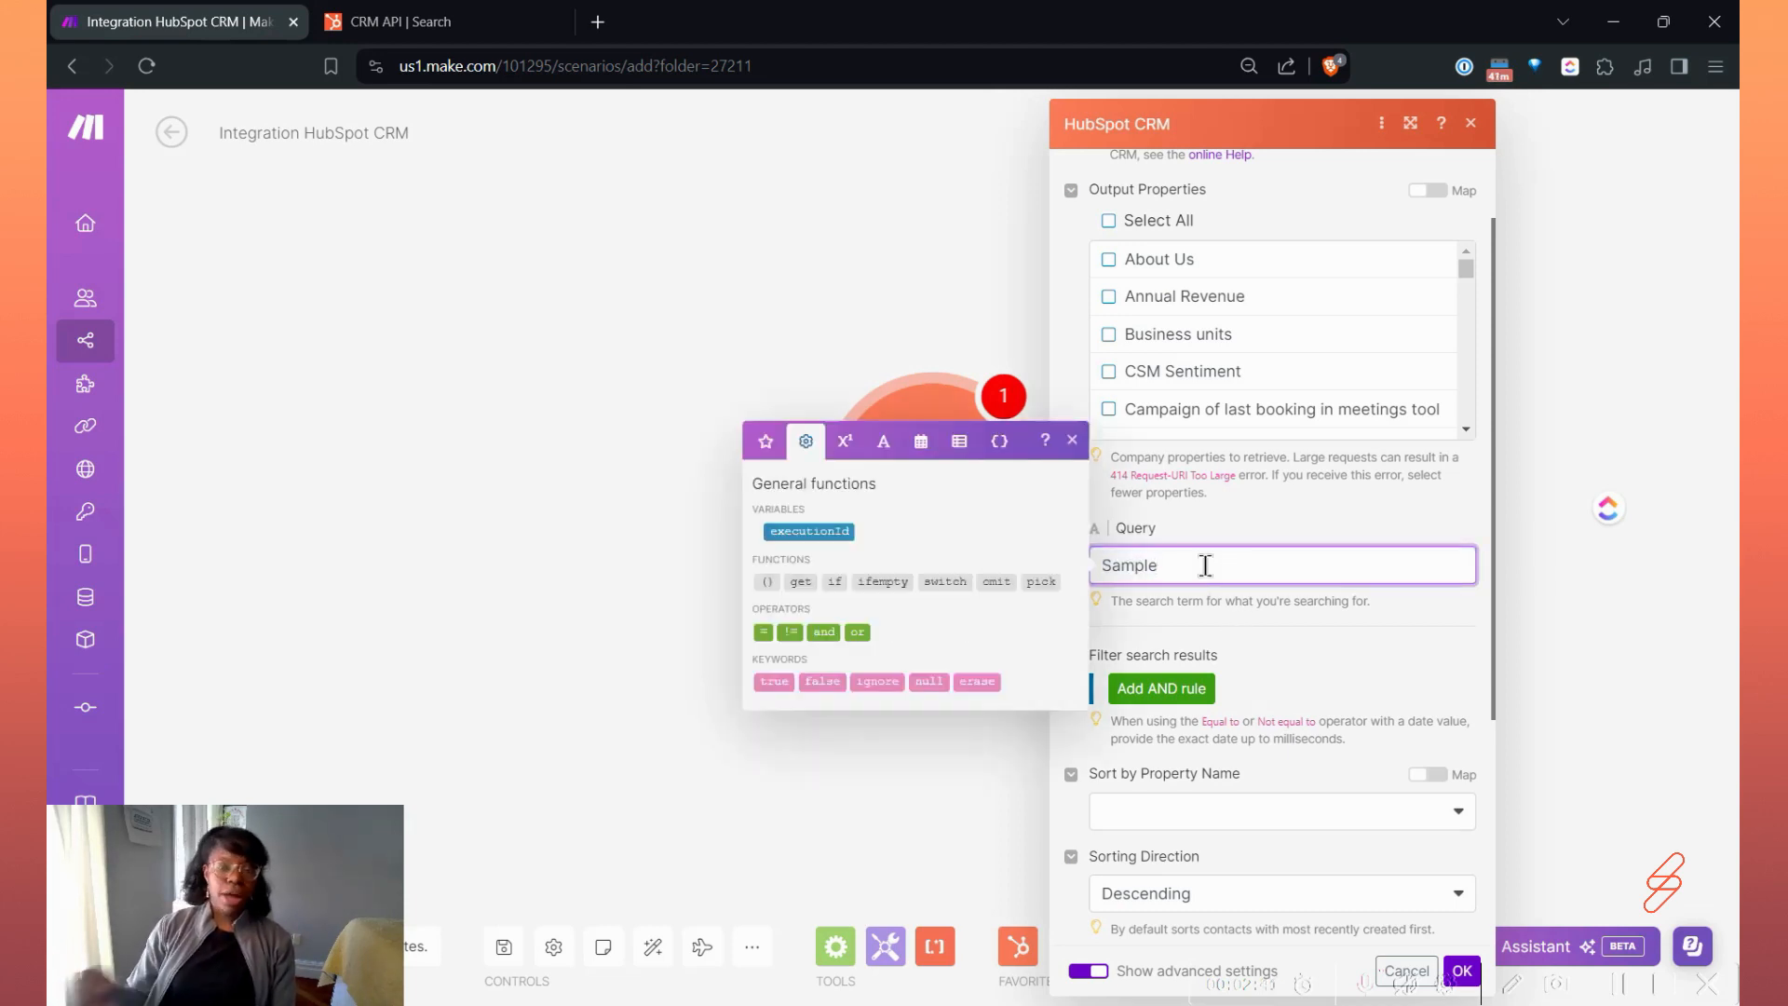
left_click(1293, 635)
scroll(1306, 656, "down", 4)
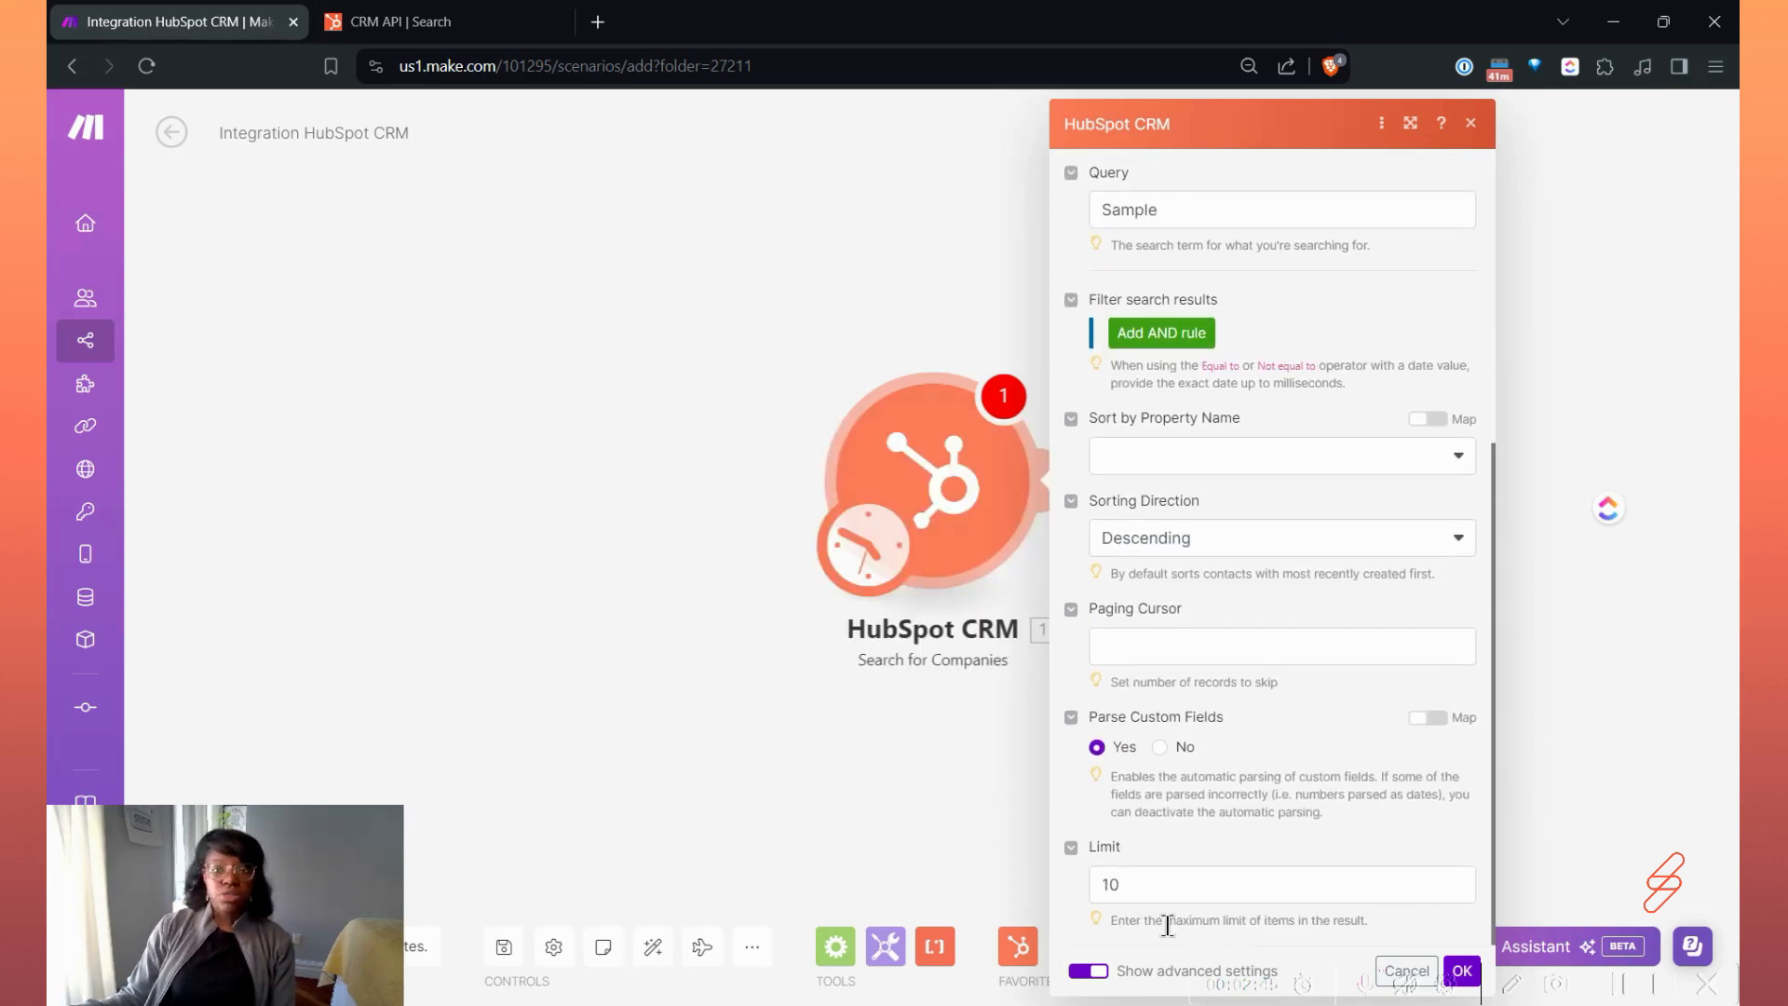
left_click(1014, 715)
left_click(958, 463)
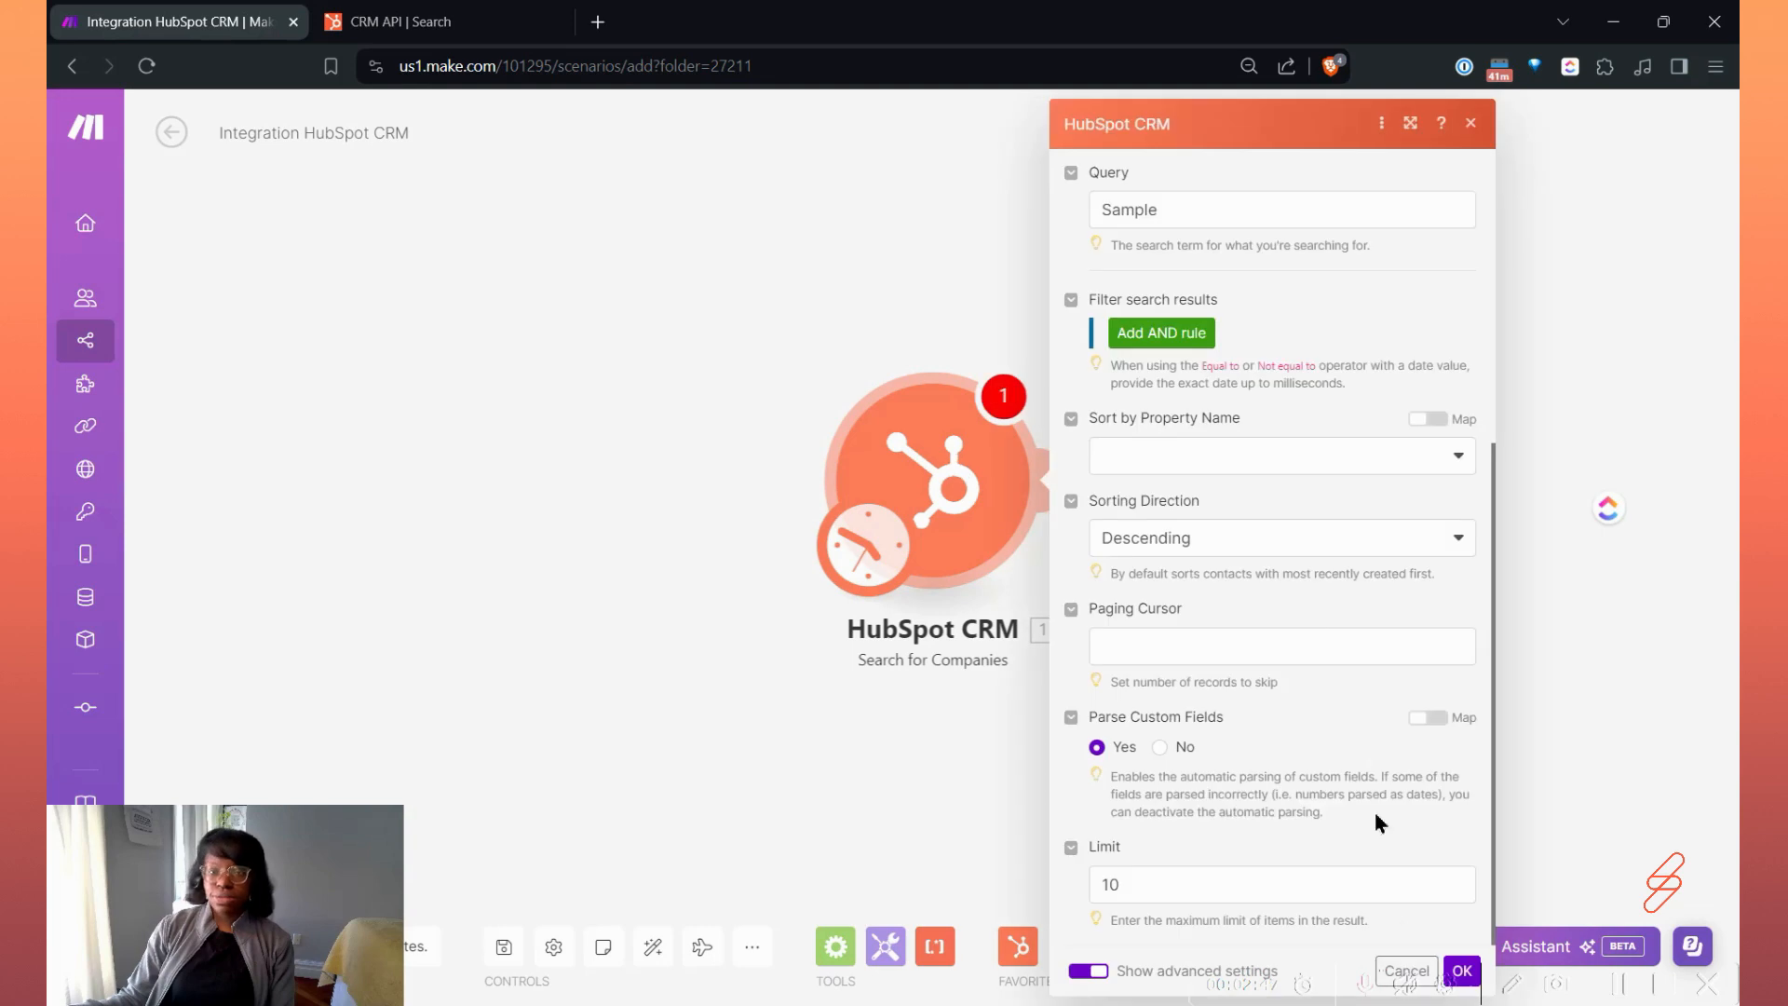
Confirm the Search for Companies settings and run only this module.
left_click(1462, 973)
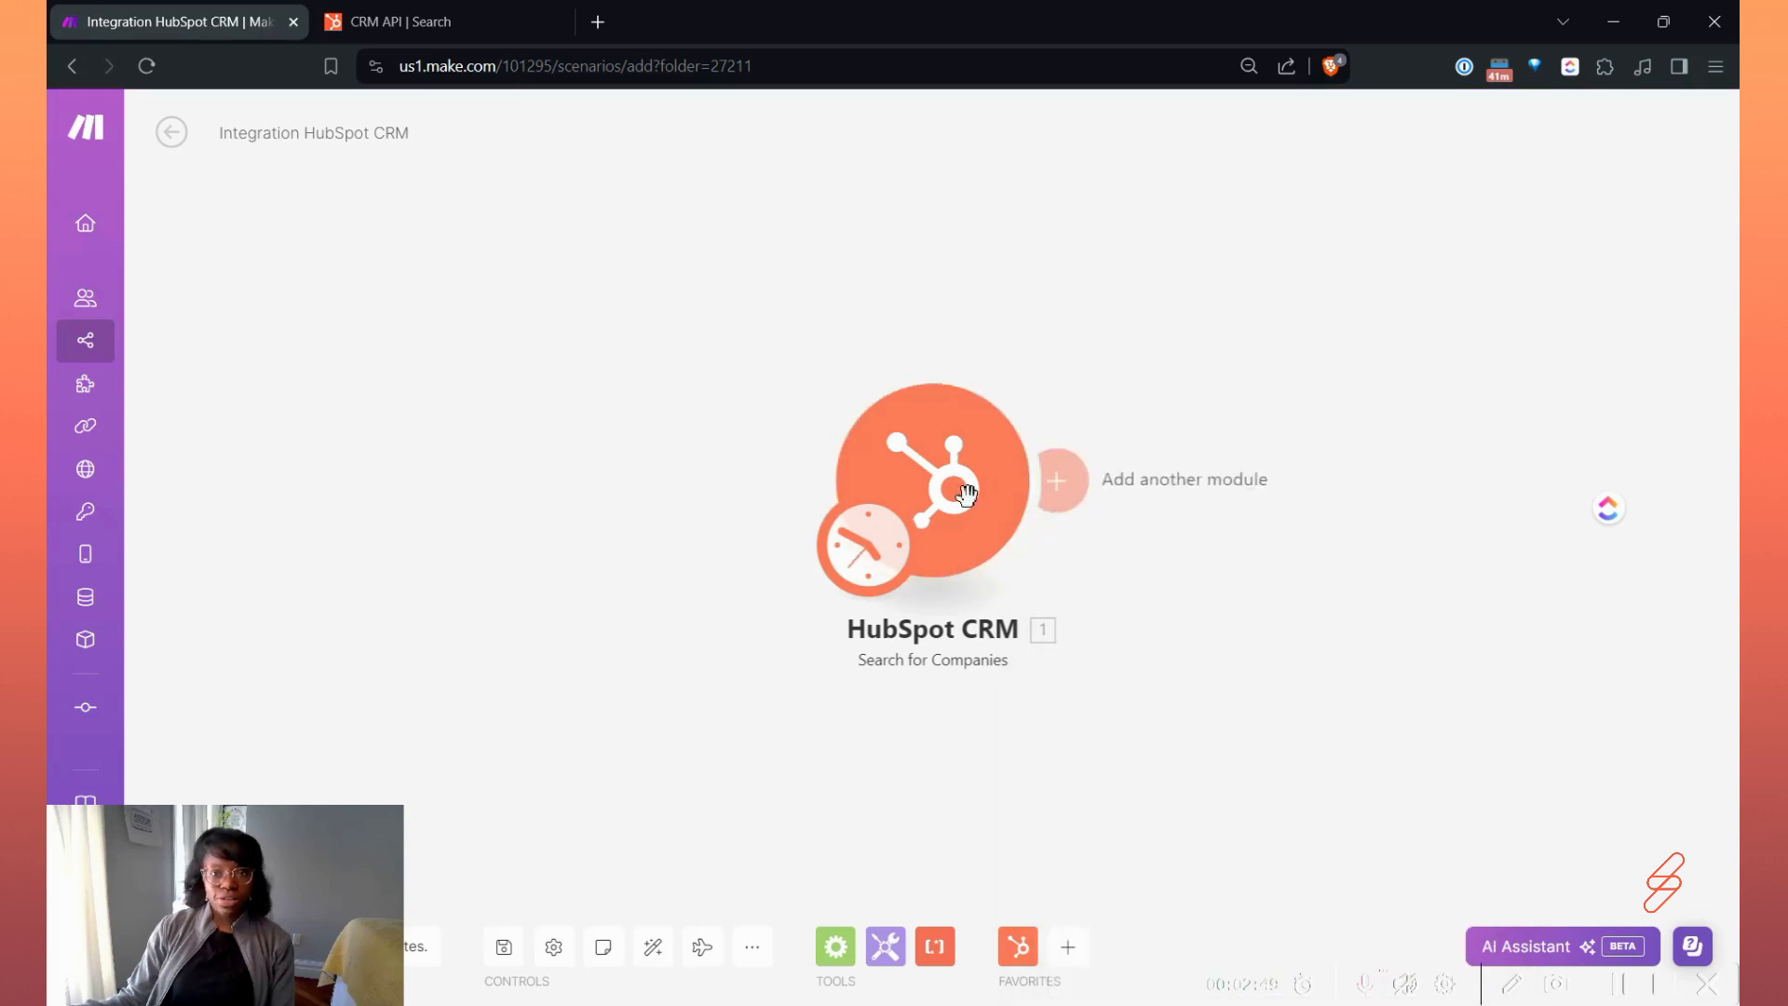
right_click(931, 481)
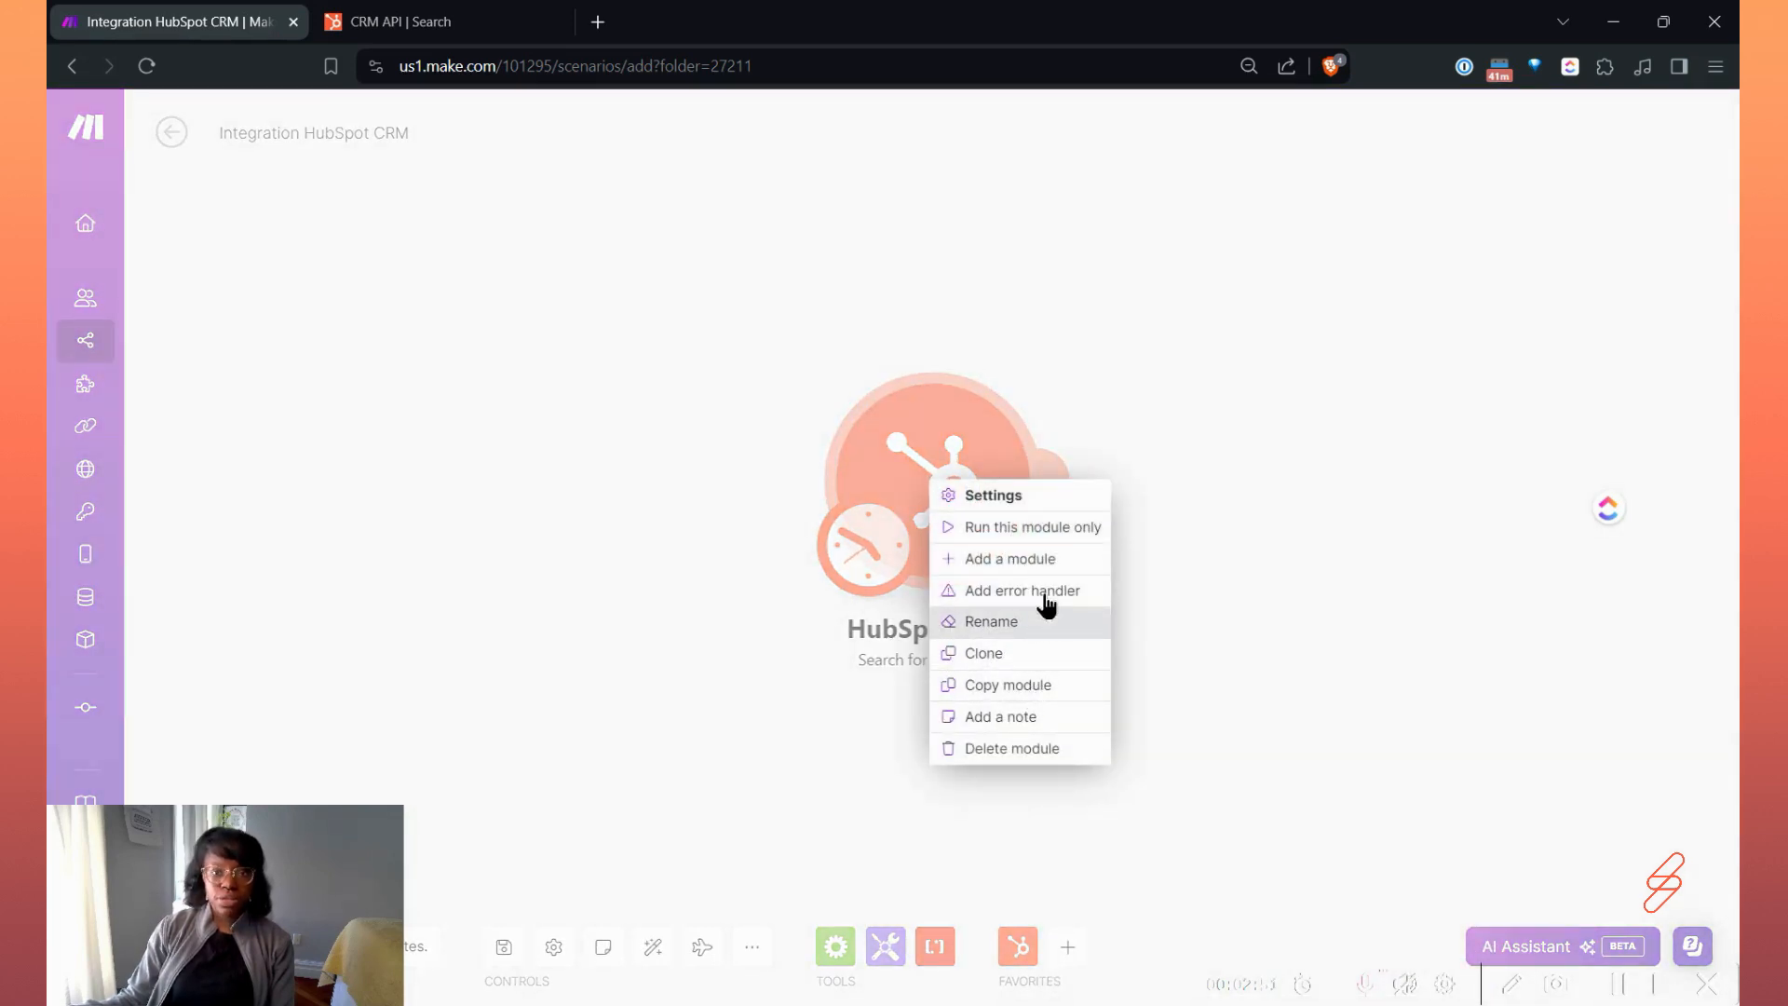
left_click(1039, 528)
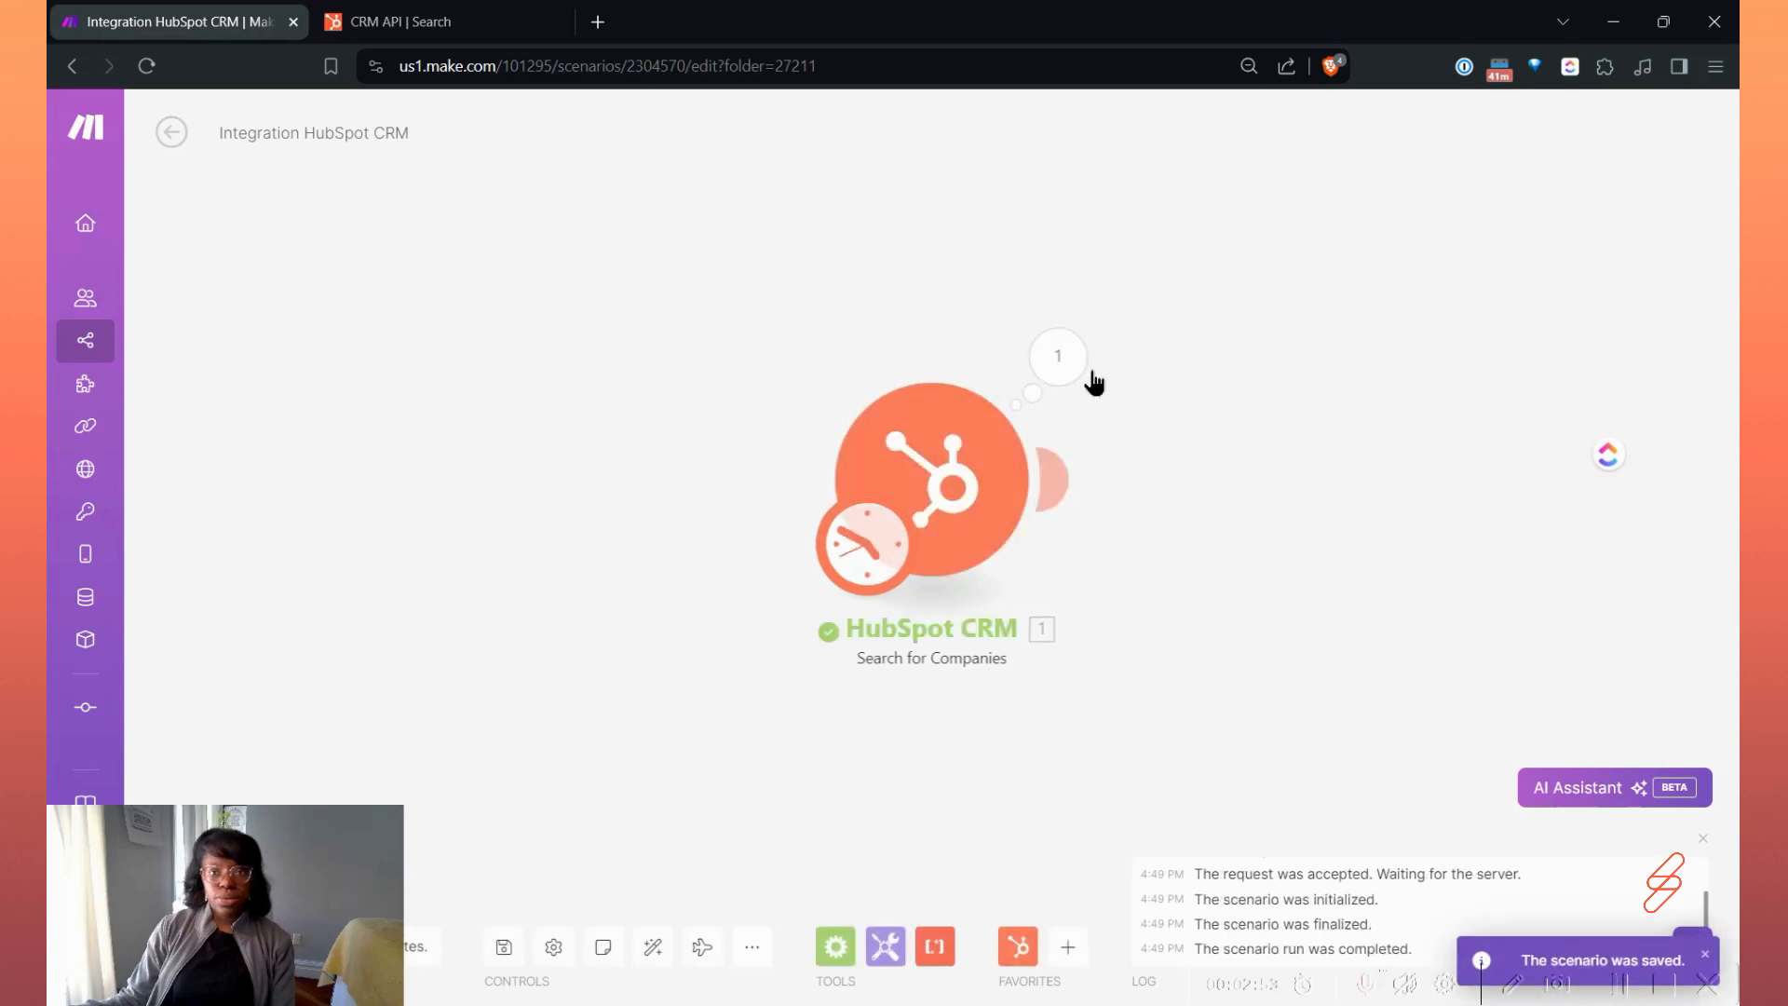
Open the module's run results and examine the query input and the output bundle.
left_click(1076, 377)
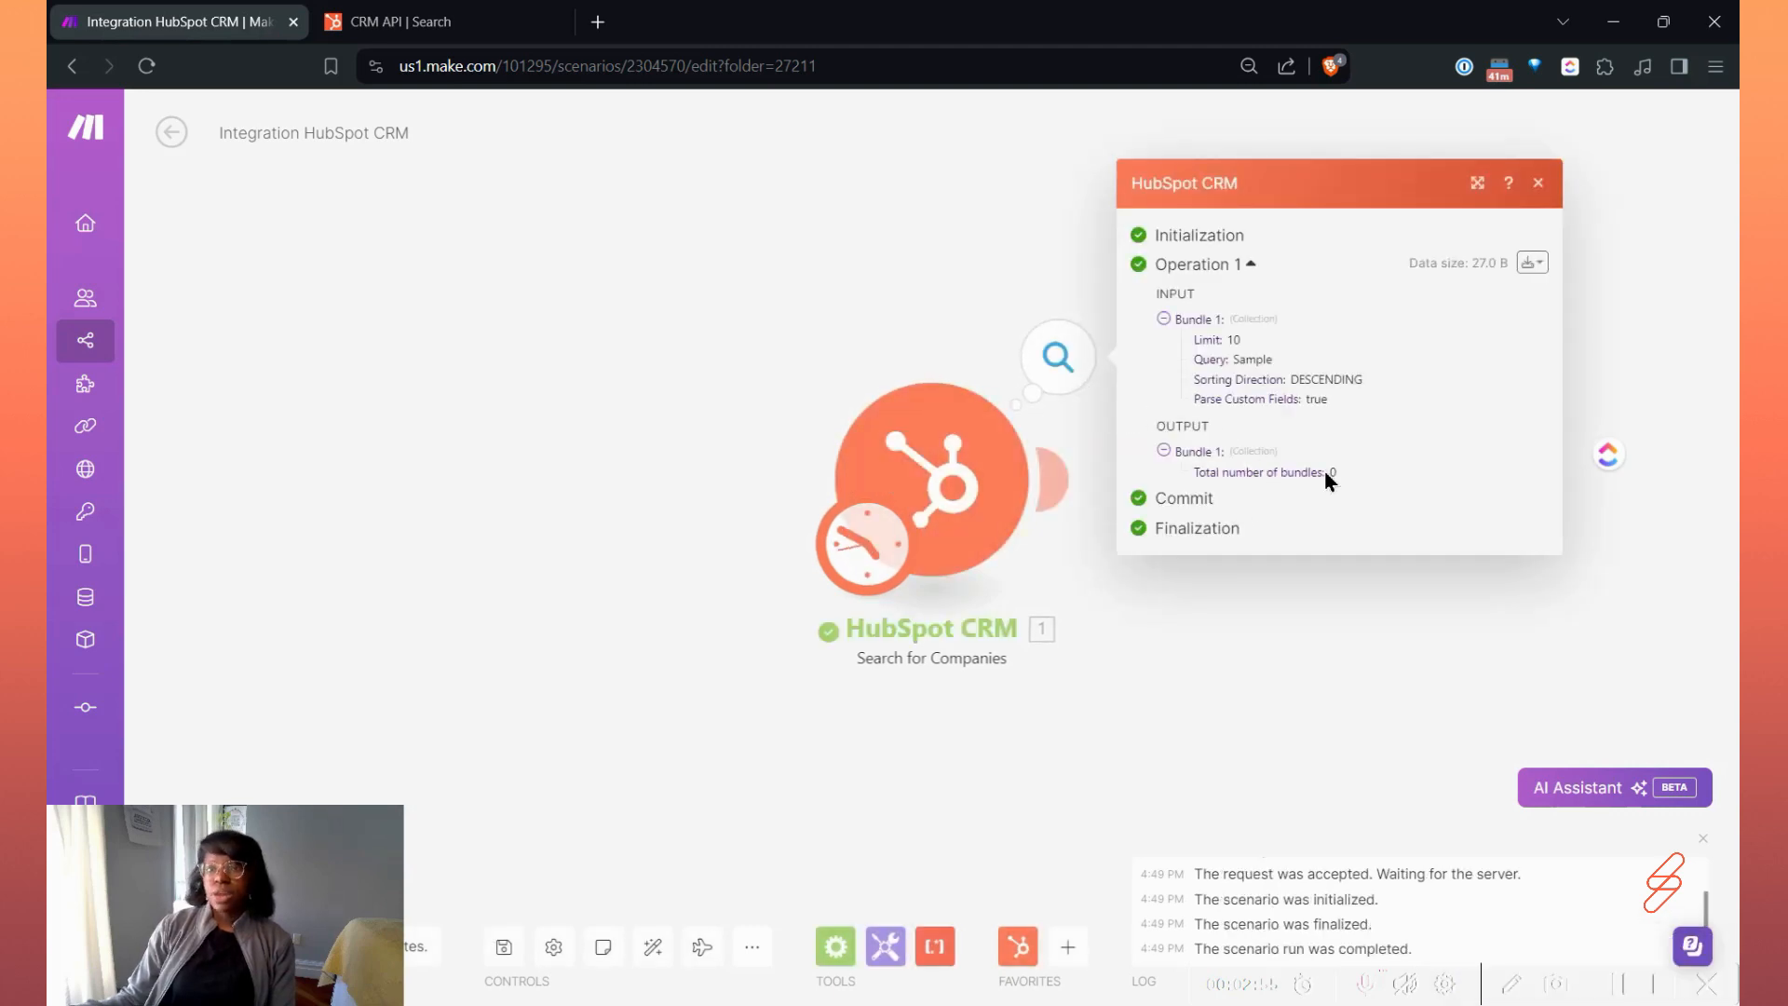
left_click(1192, 319)
left_click(1194, 360)
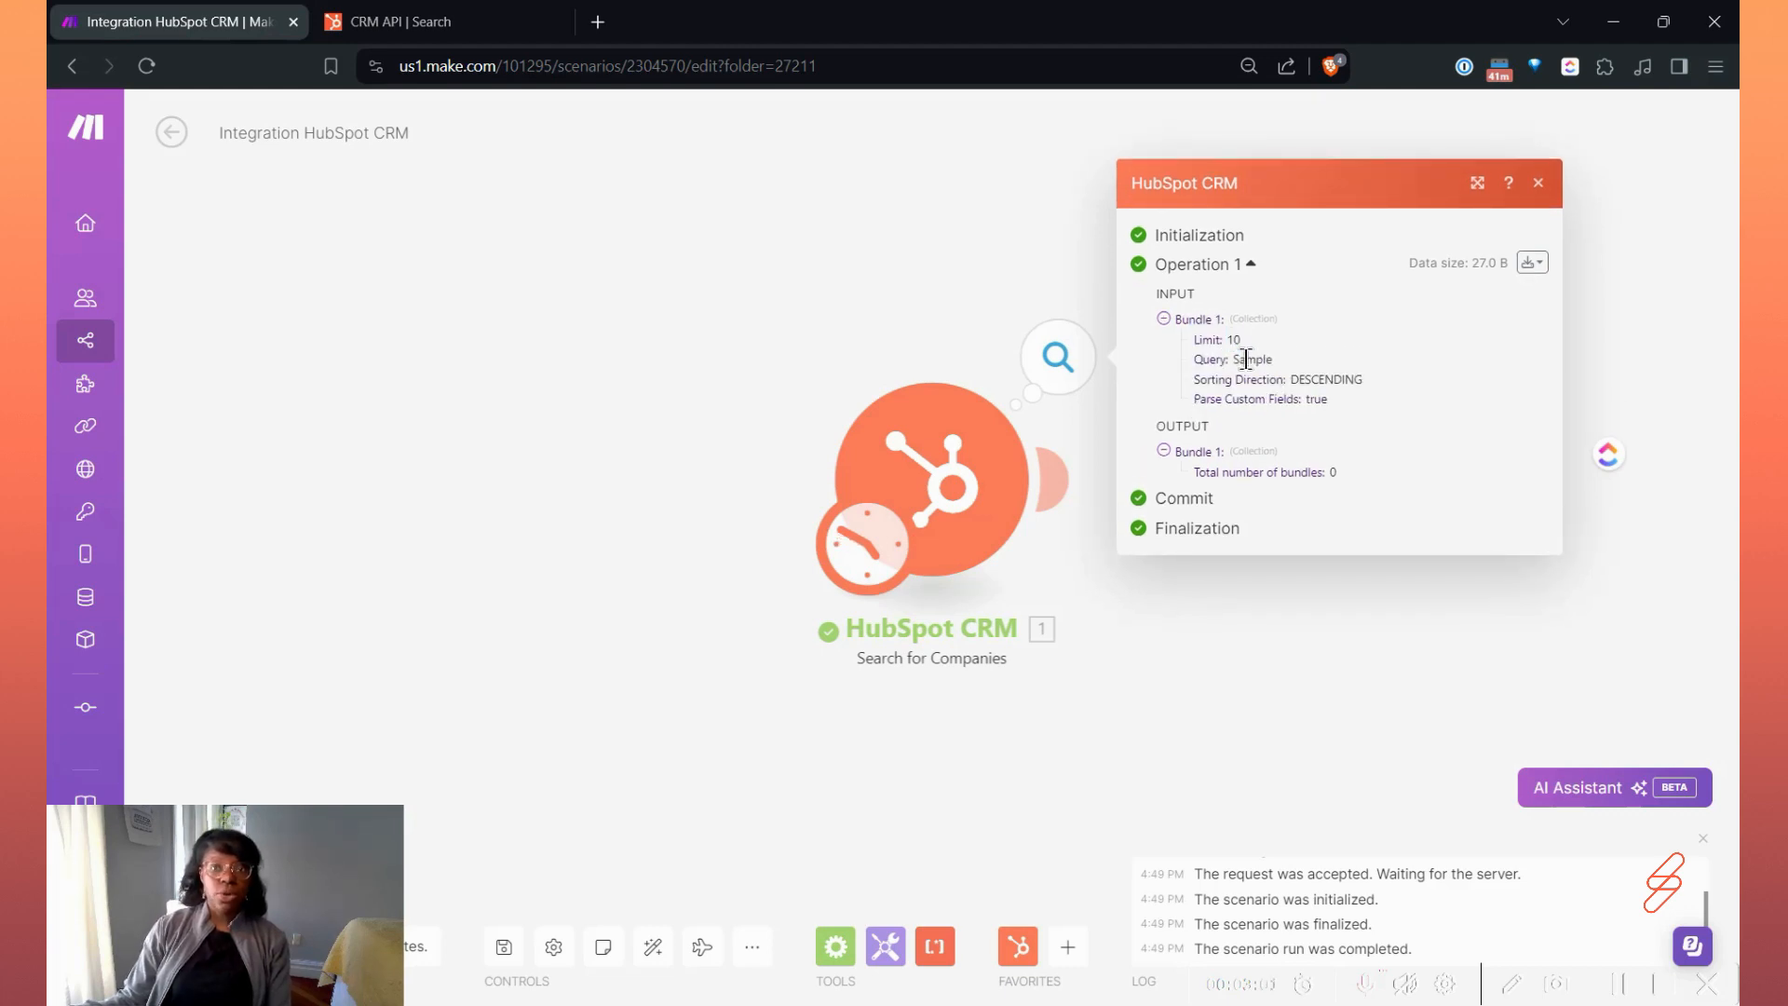
left_click(1235, 342)
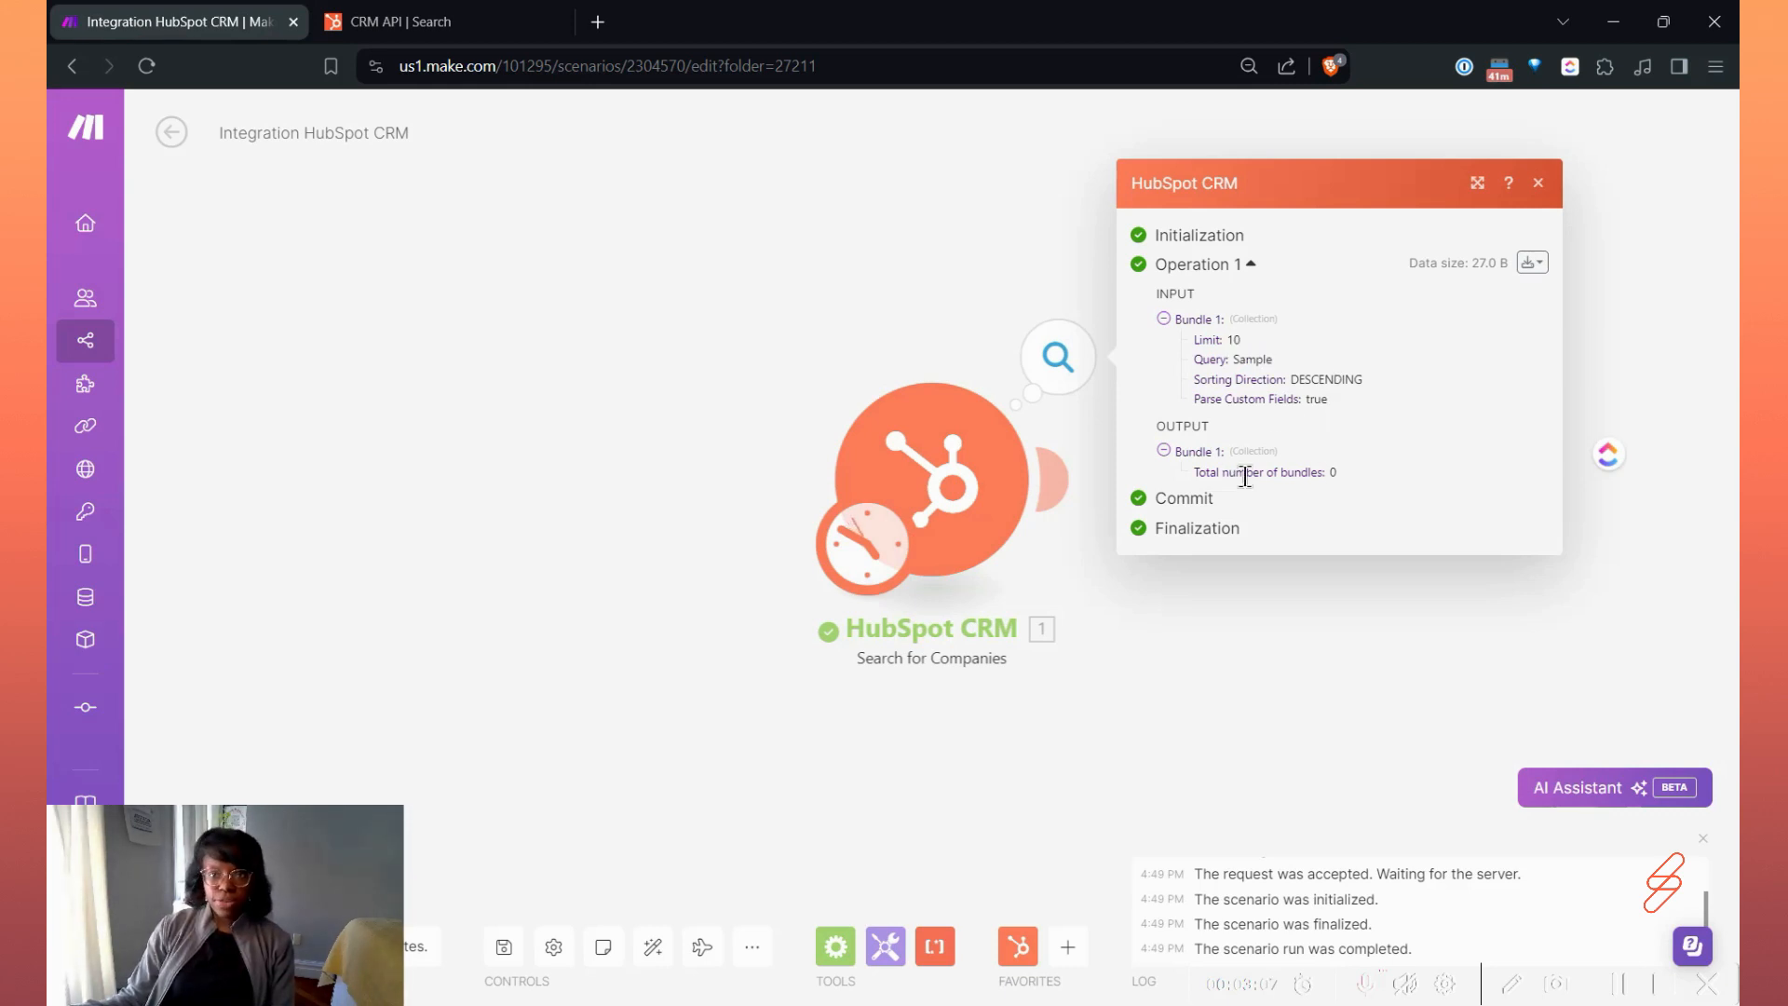
Reopen the Search for Companies settings and clear the query term.
left_click(959, 482)
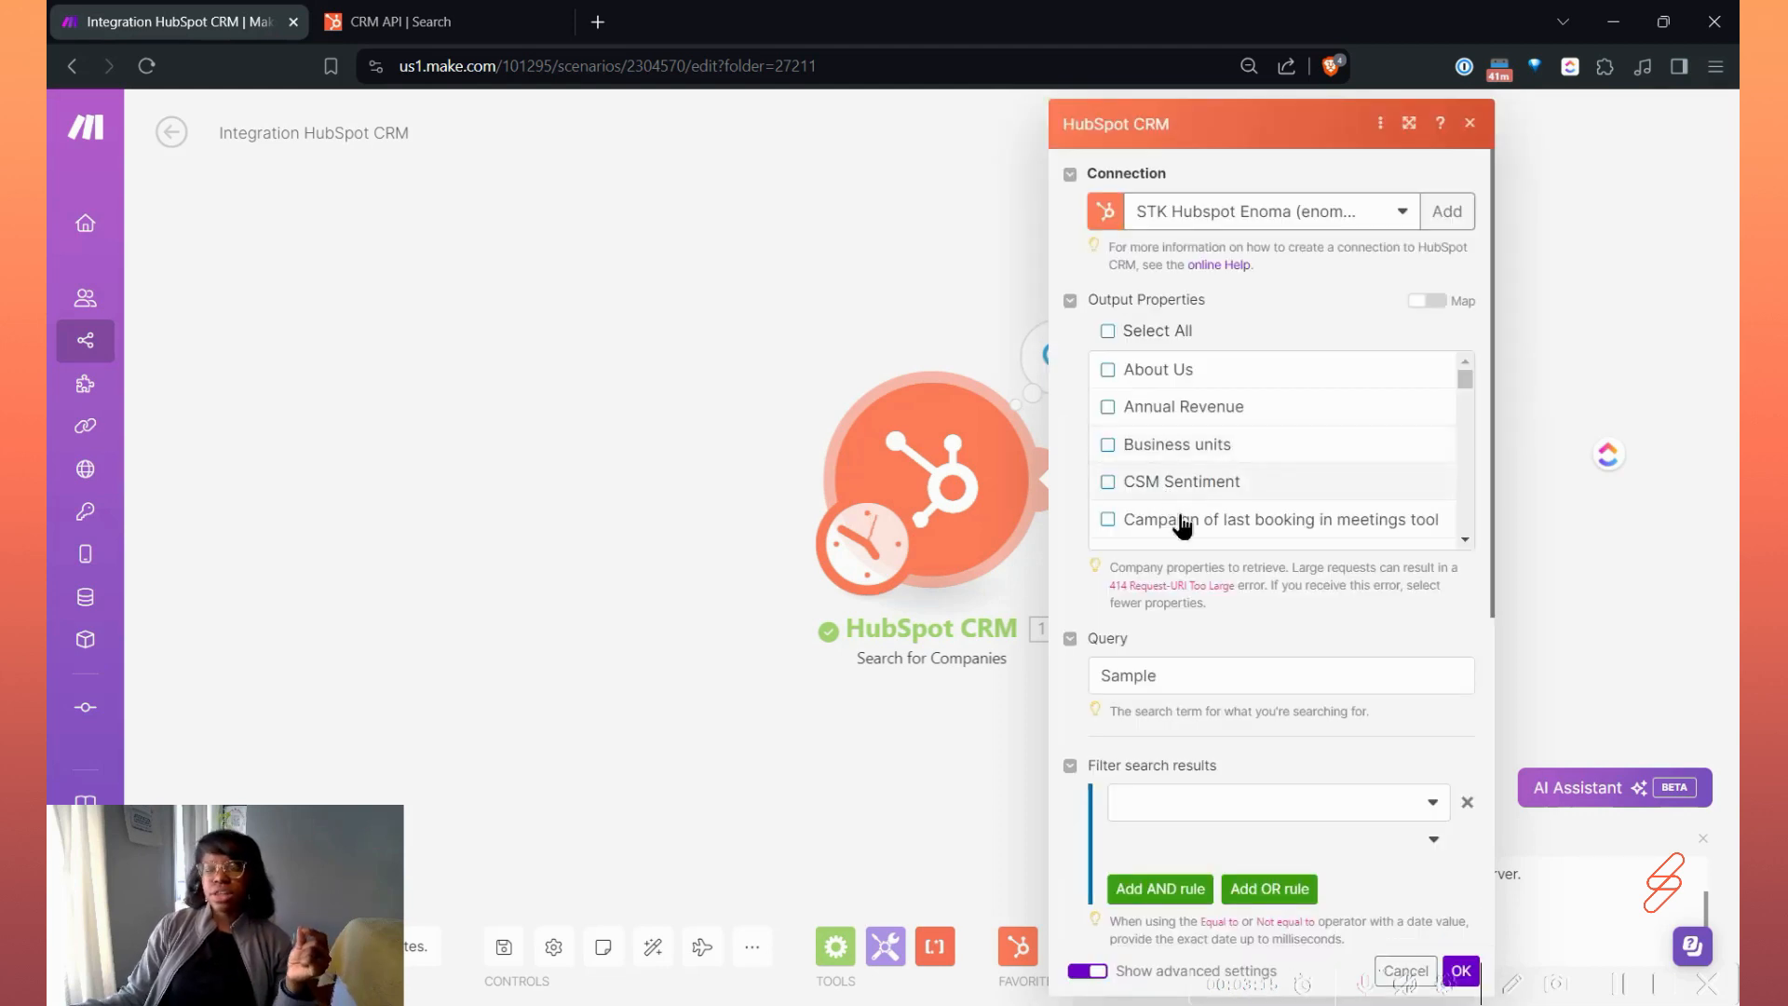
left_click(1204, 674)
double_click(1204, 675)
key("BackSpace")
Set the search results filter rule to Company name, Equal to, with the value Hubspot.
left_click(1240, 805)
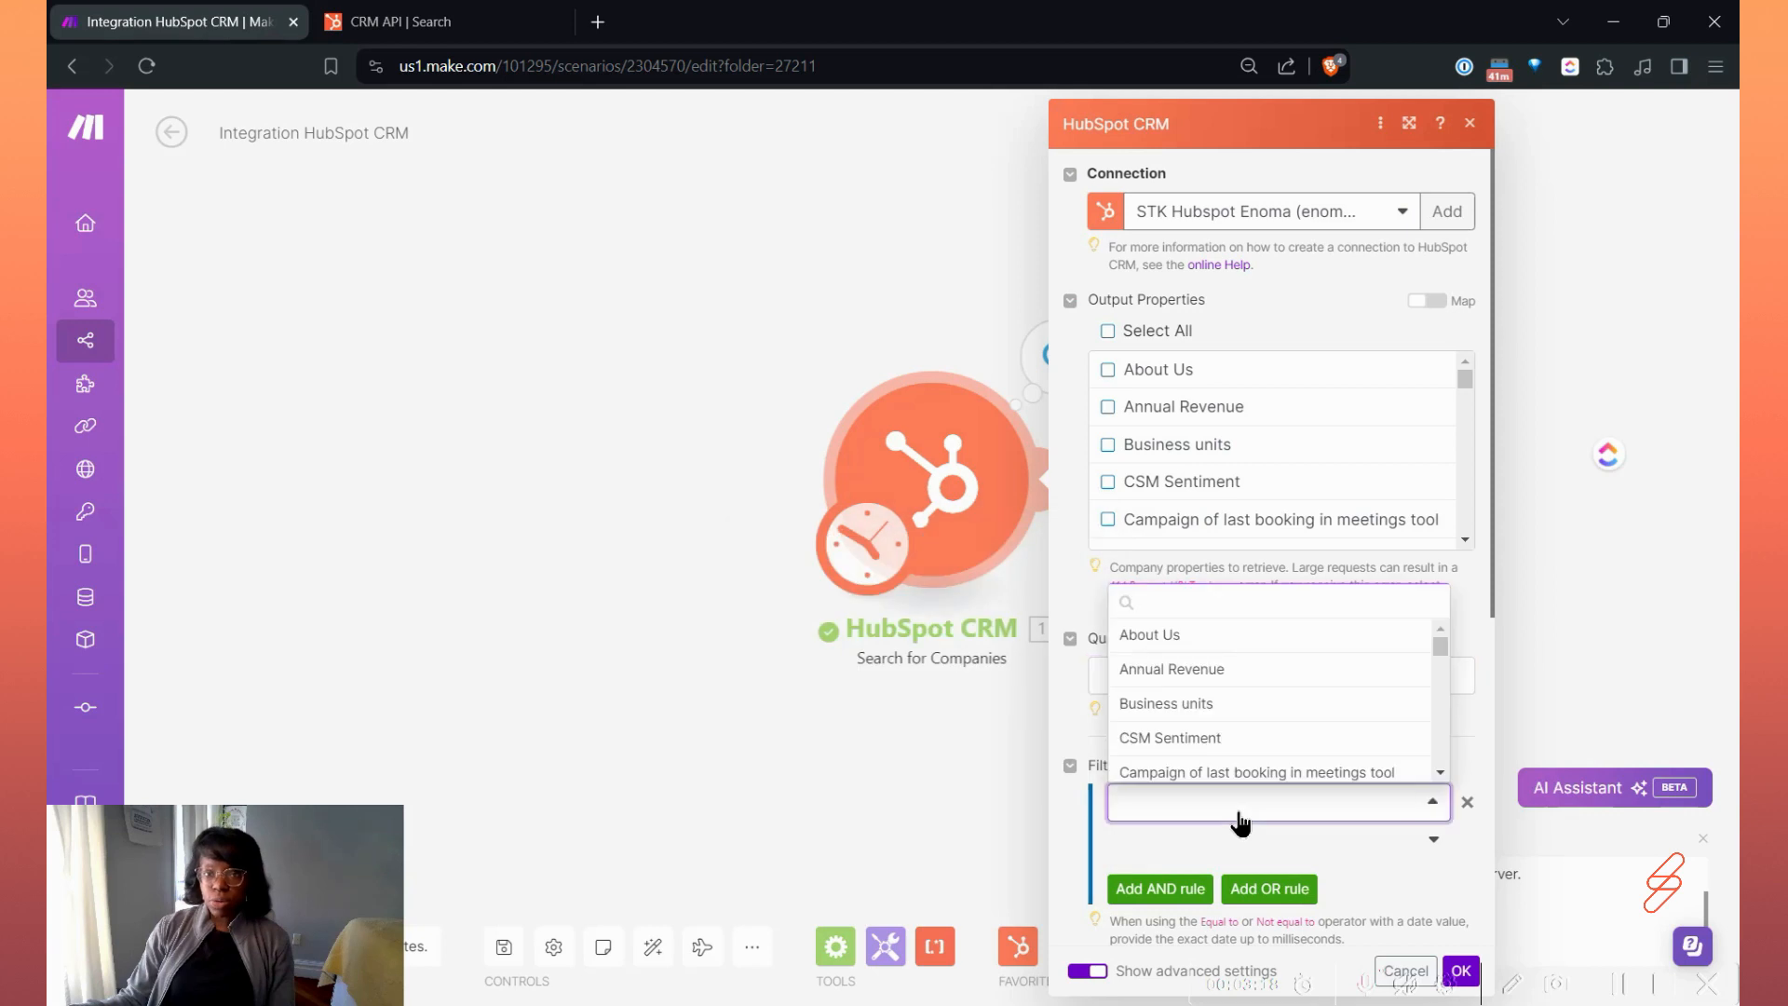
type("name")
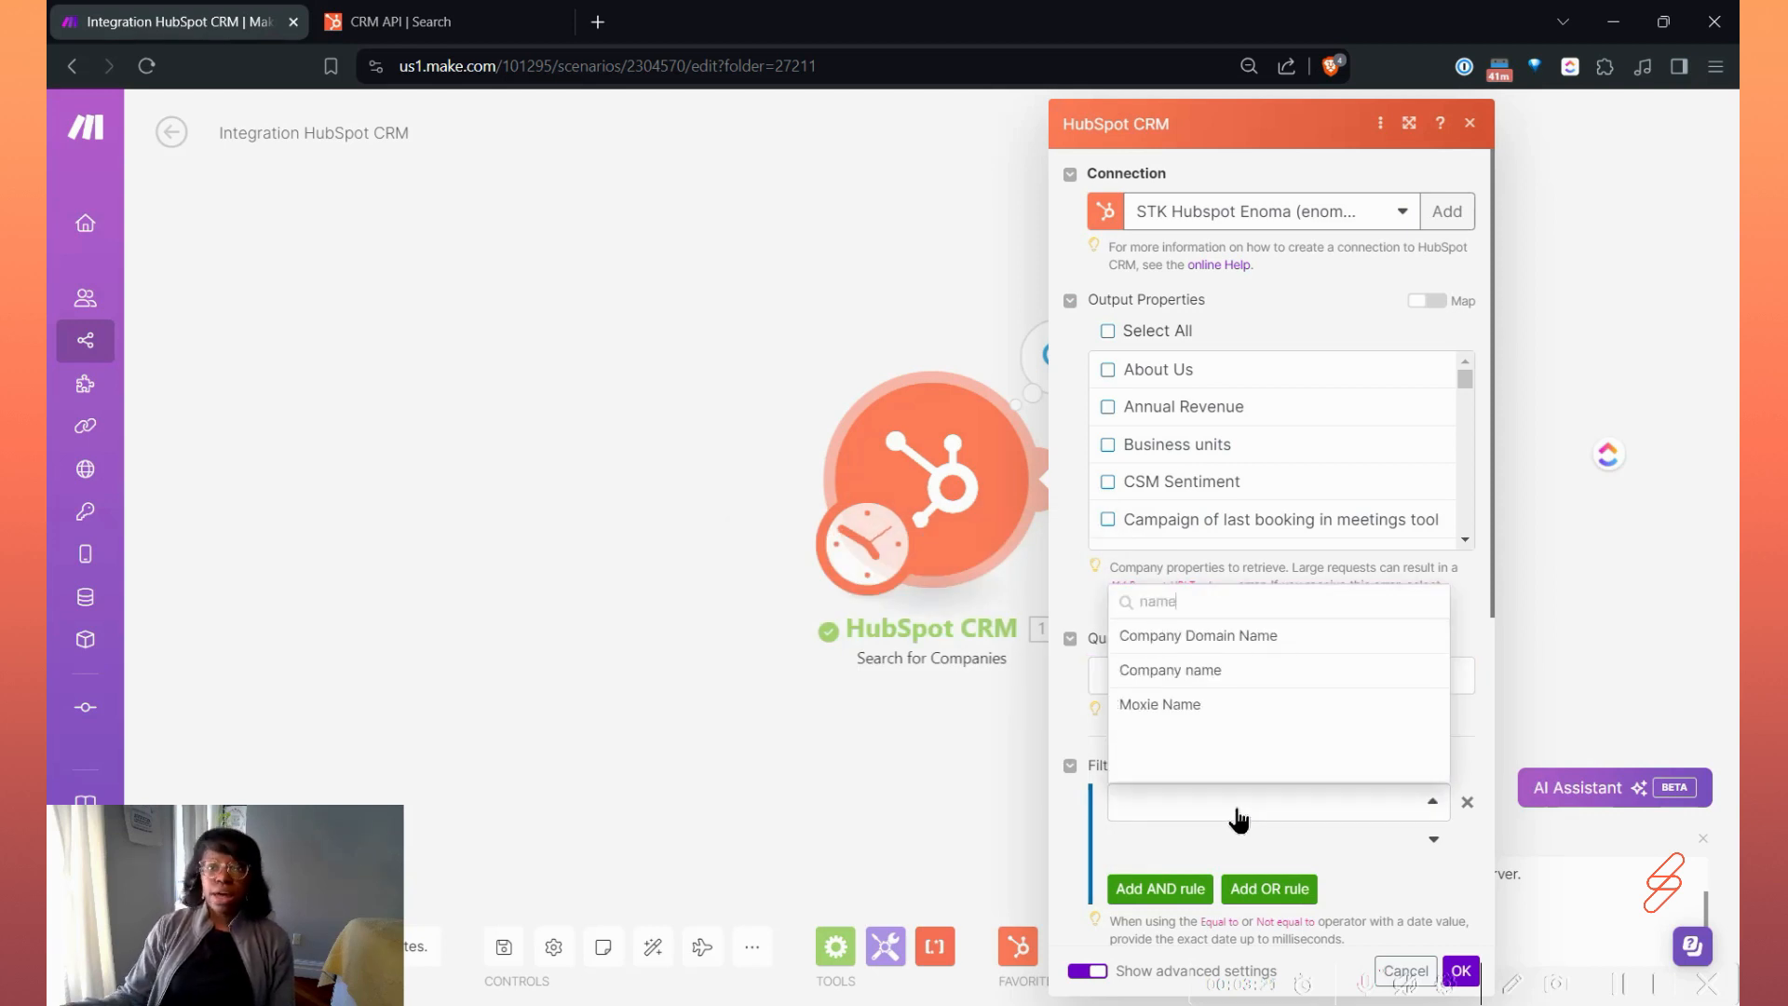
left_click(1249, 670)
scroll(1332, 764, "down", 1)
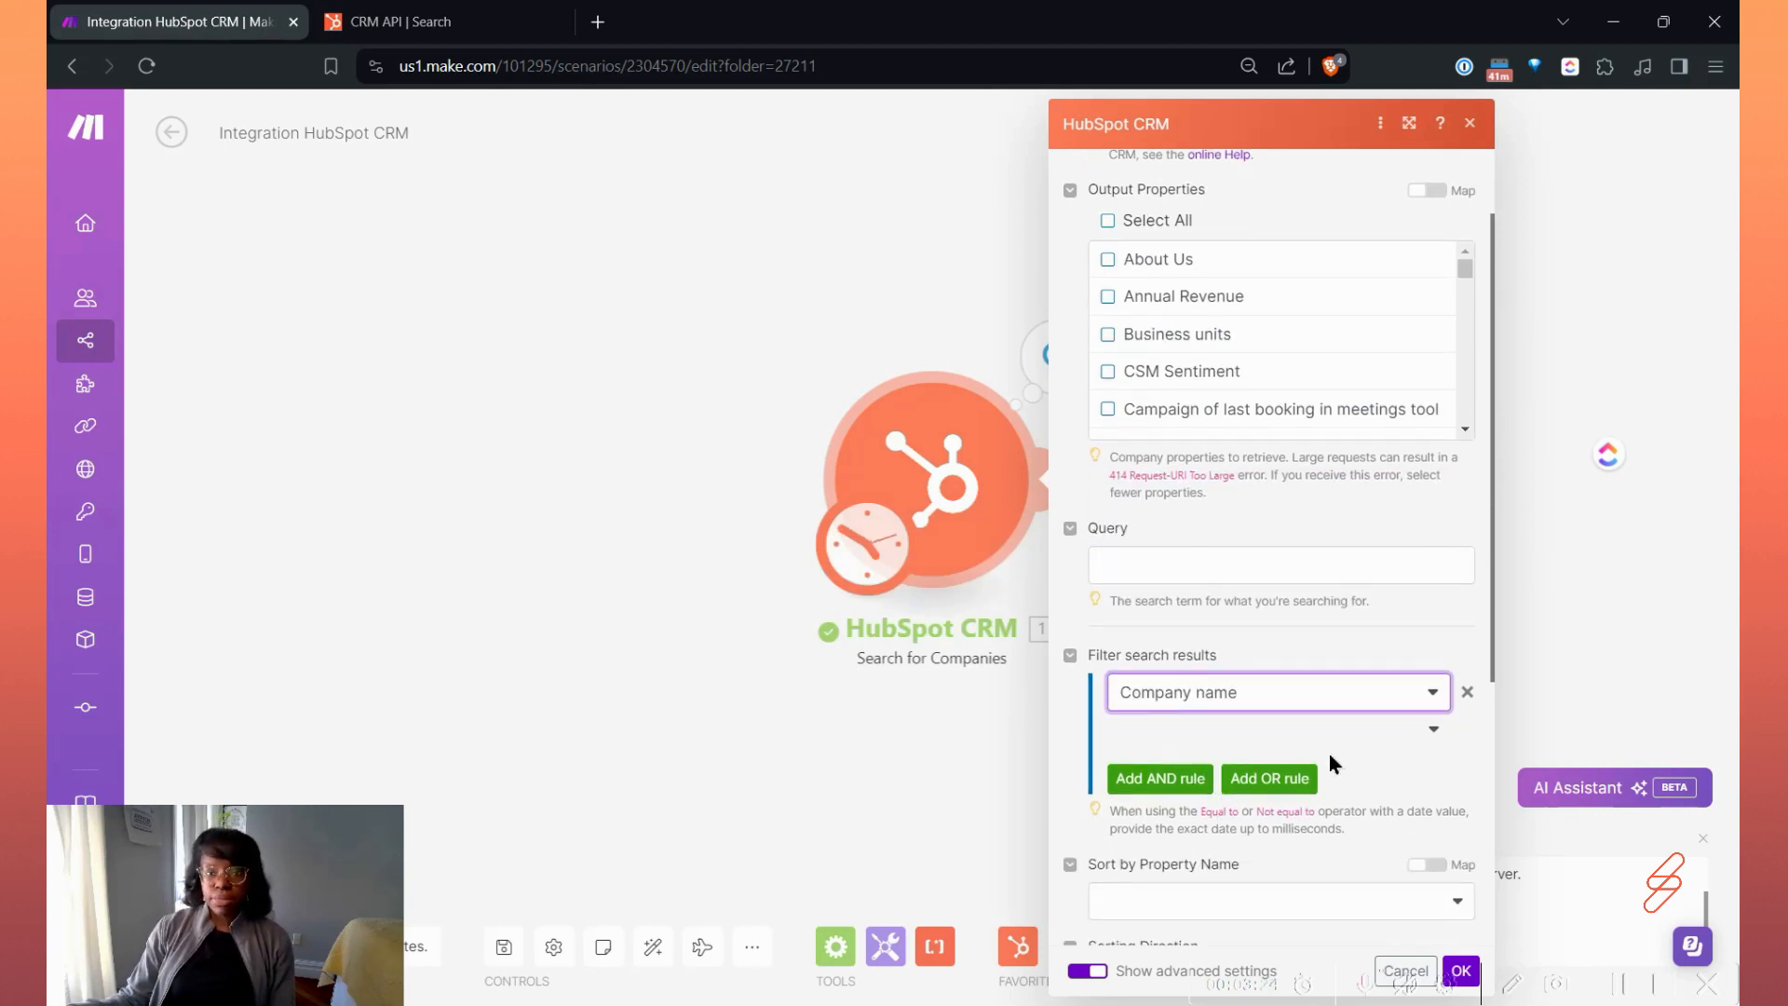
left_click(1403, 741)
left_click(1218, 769)
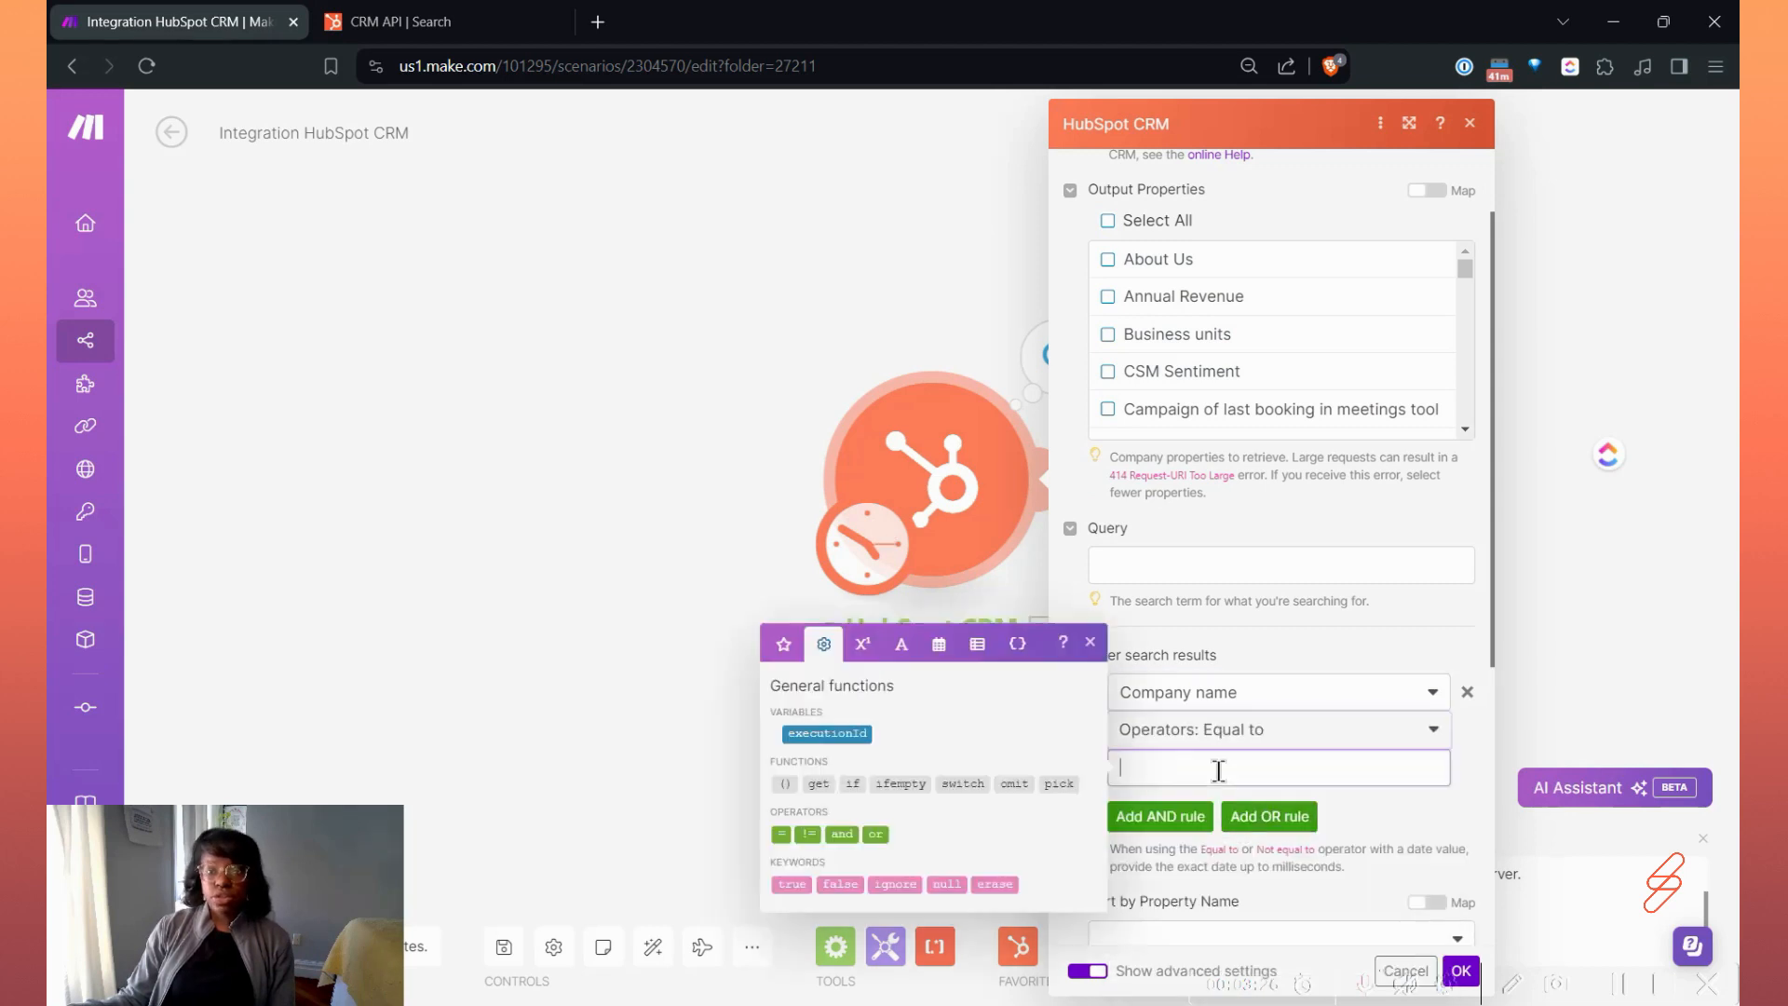
type("Hubspot")
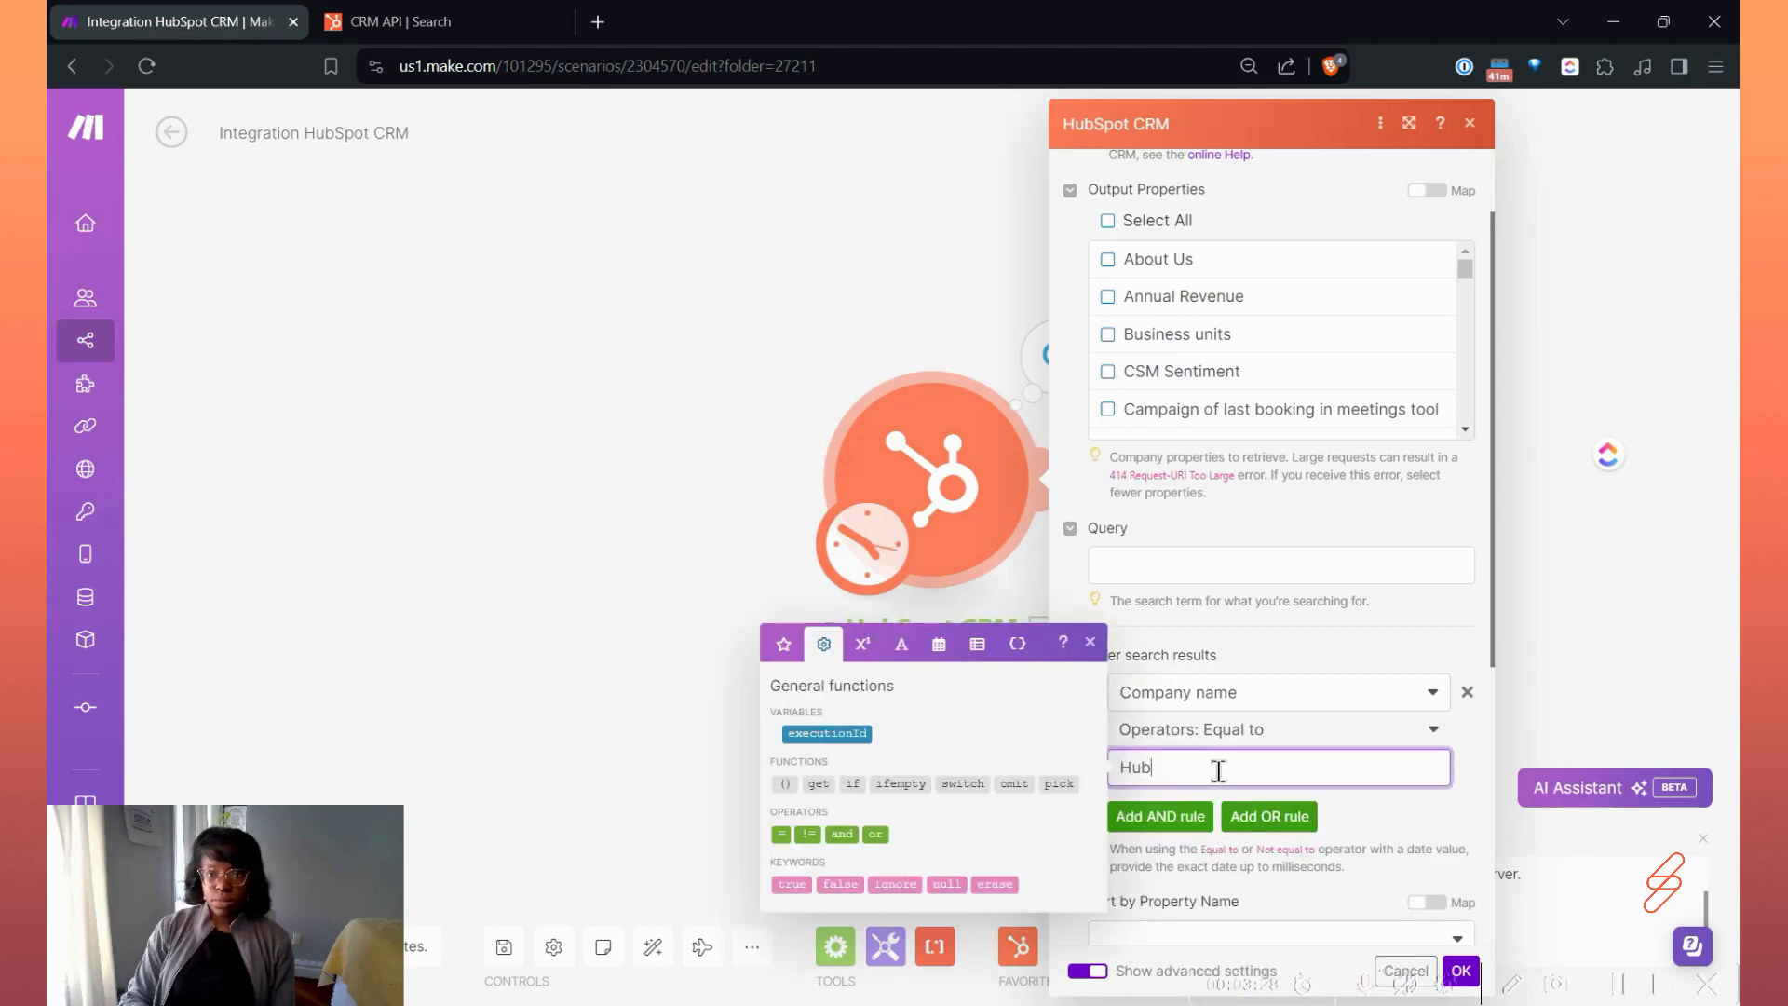
left_click(1389, 842)
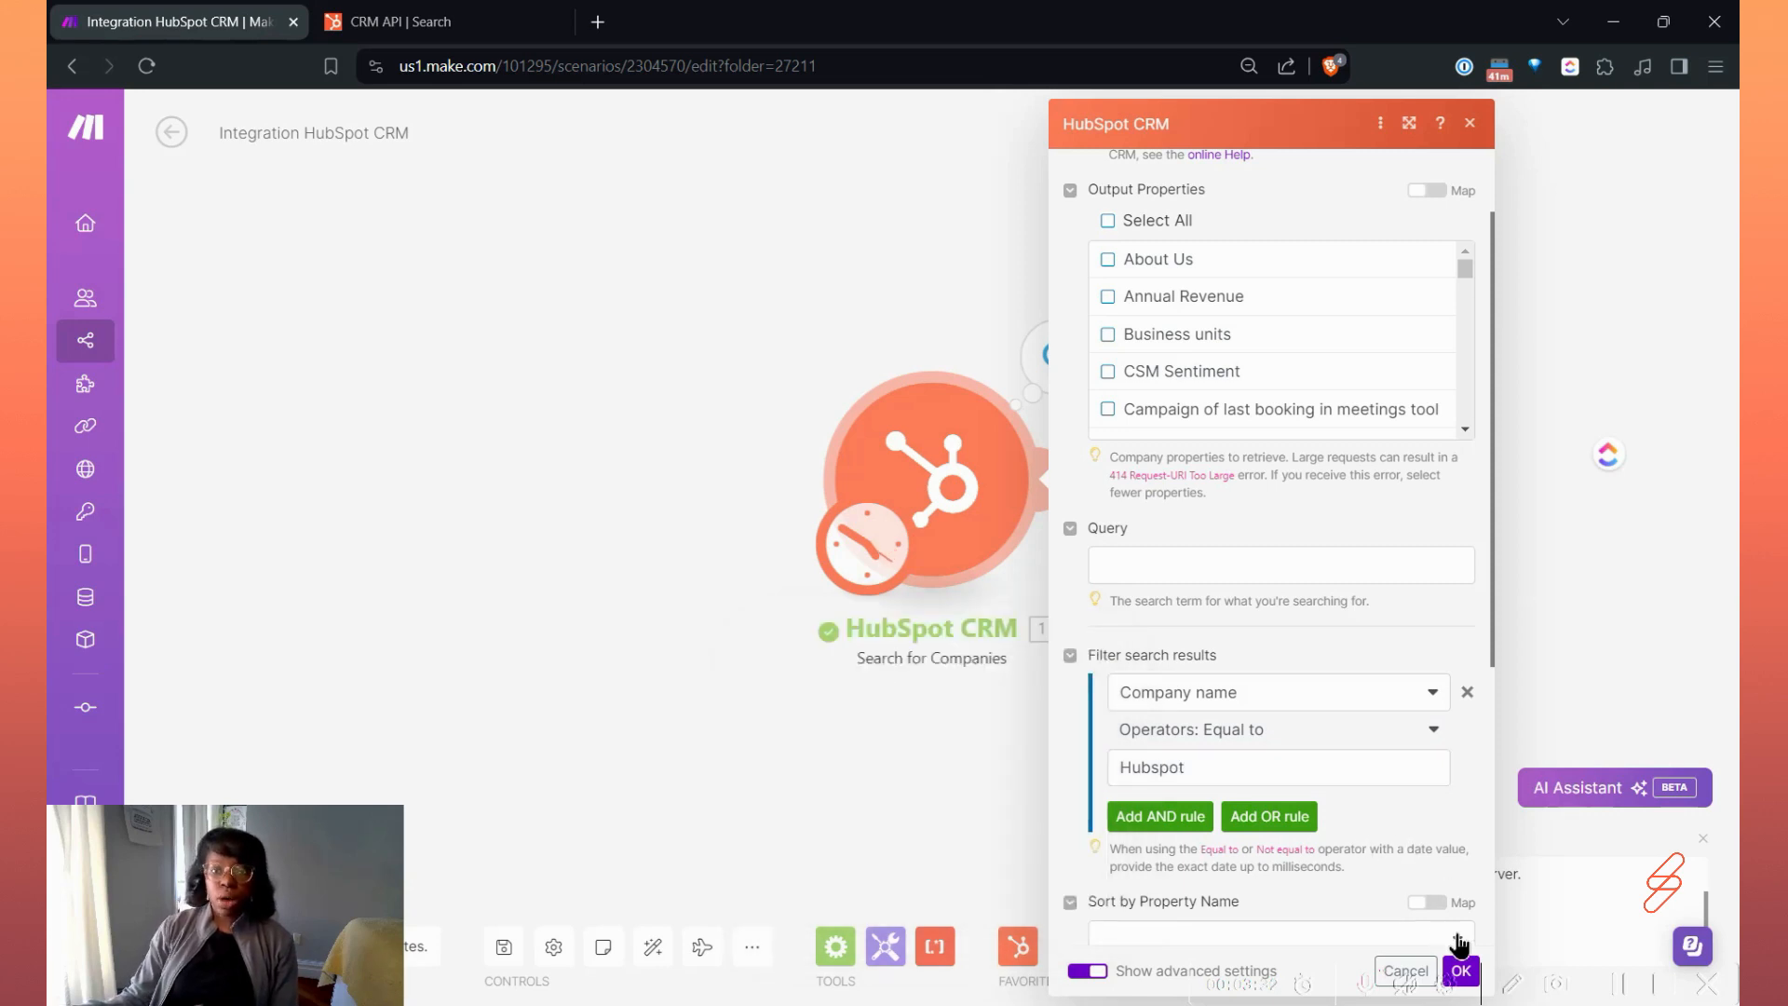
Confirm the filter settings and run only the Search for Companies module.
left_click(1461, 970)
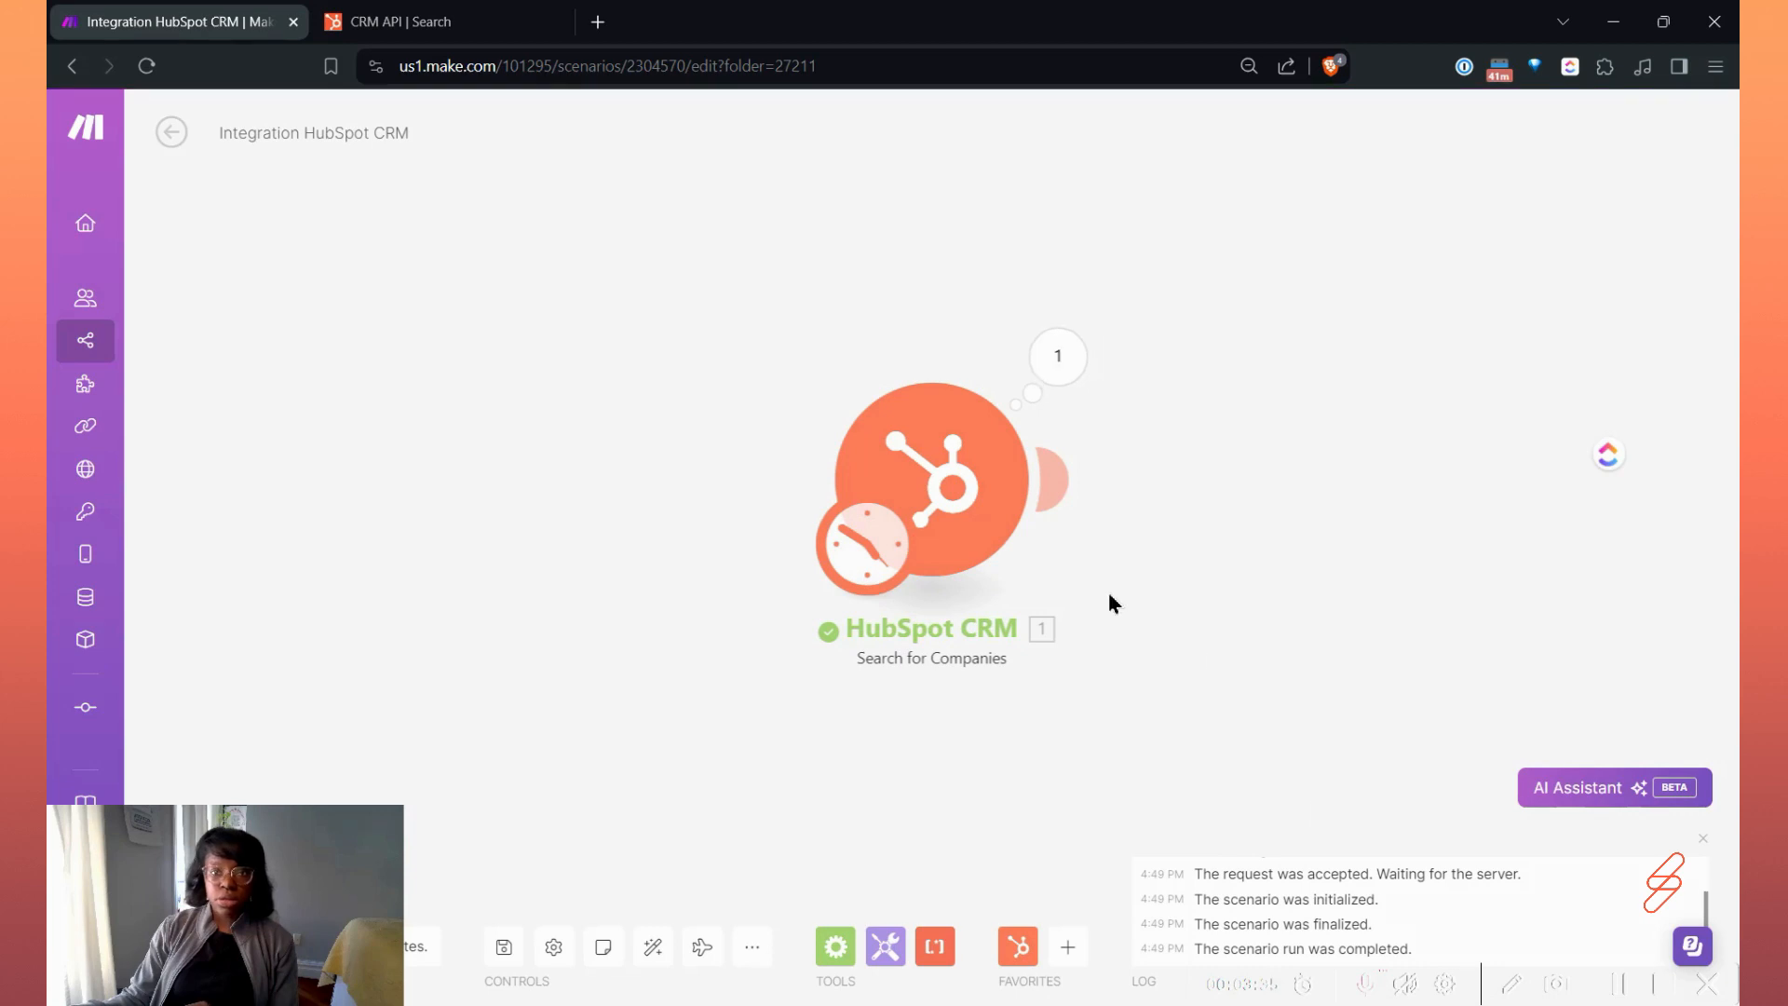
right_click(896, 441)
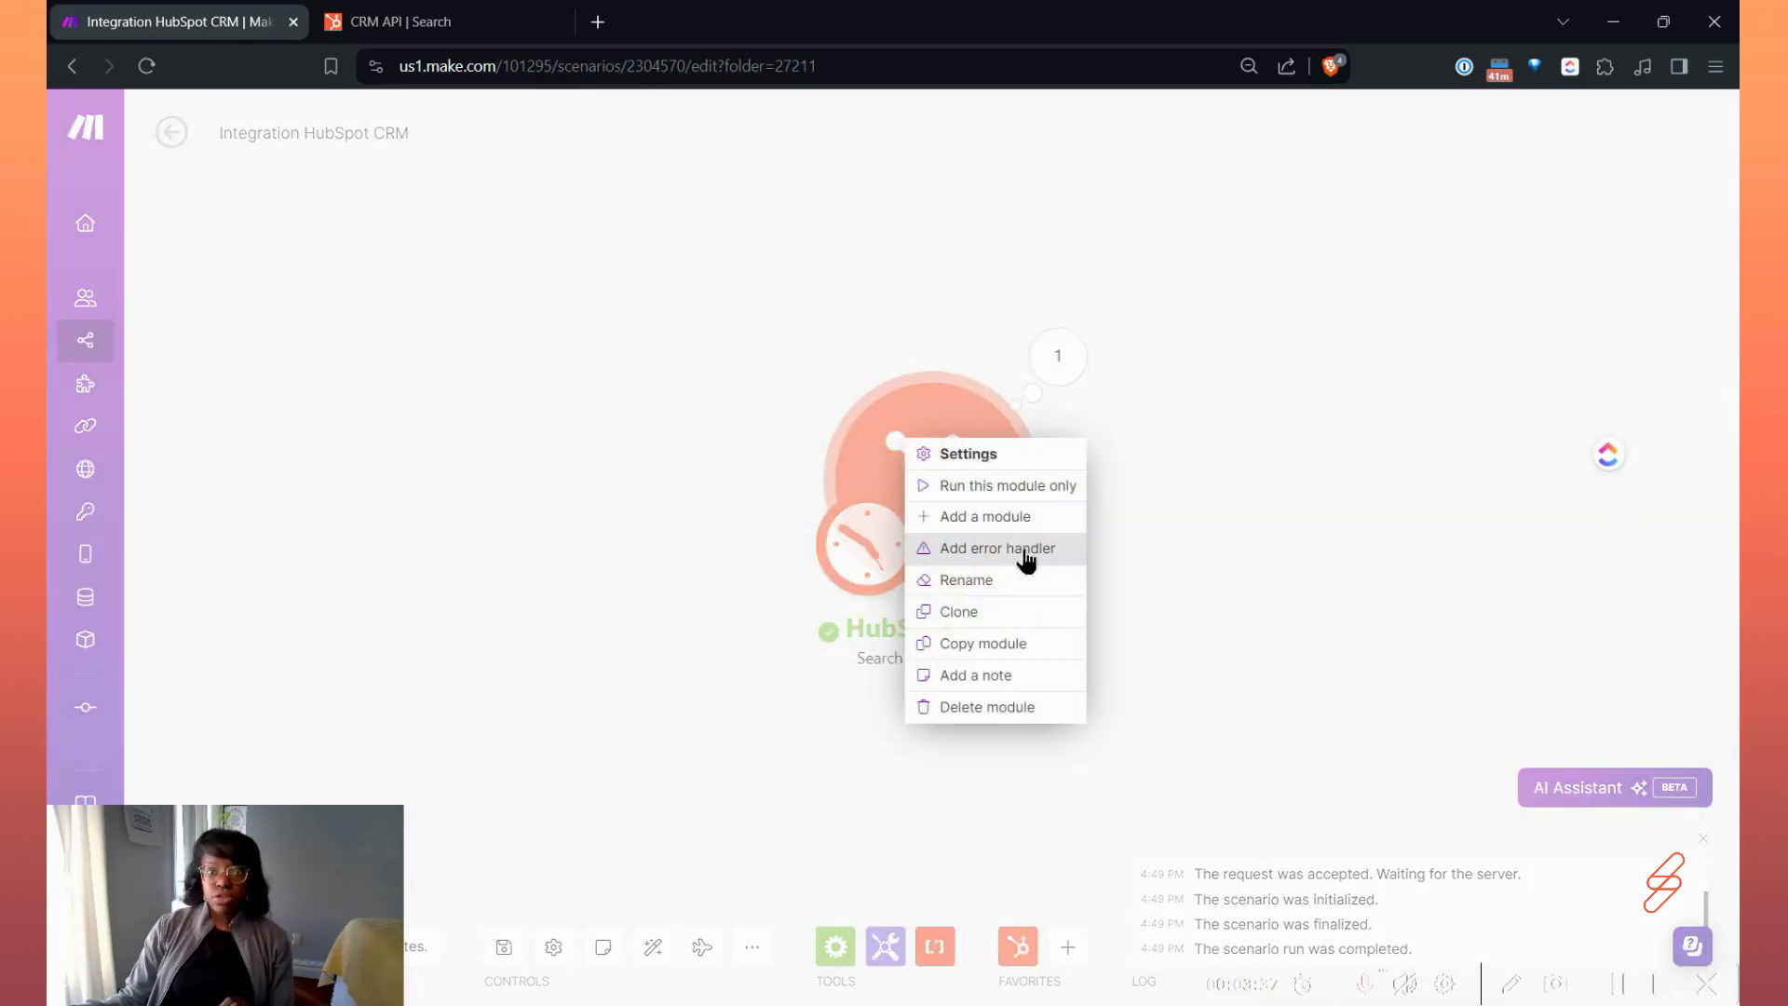
left_click(1025, 487)
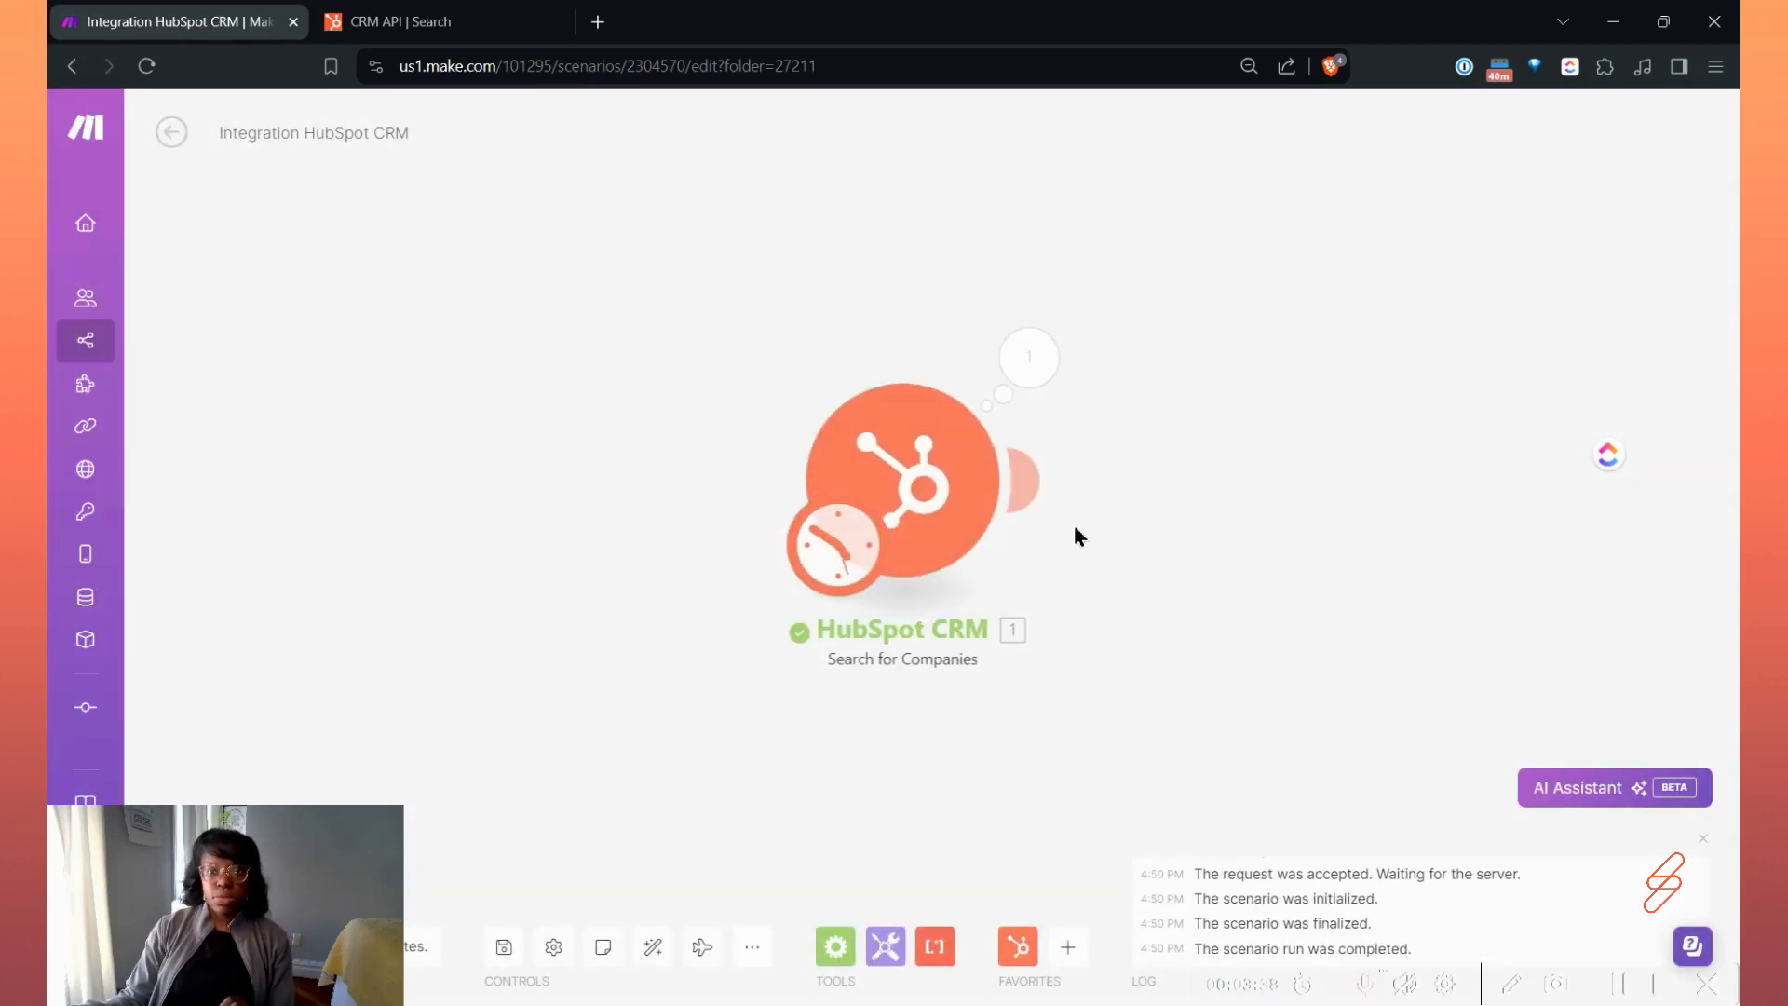
Examine the filtered run's results, expanding the output properties and the nested filter input, and close them.
left_click(848, 303)
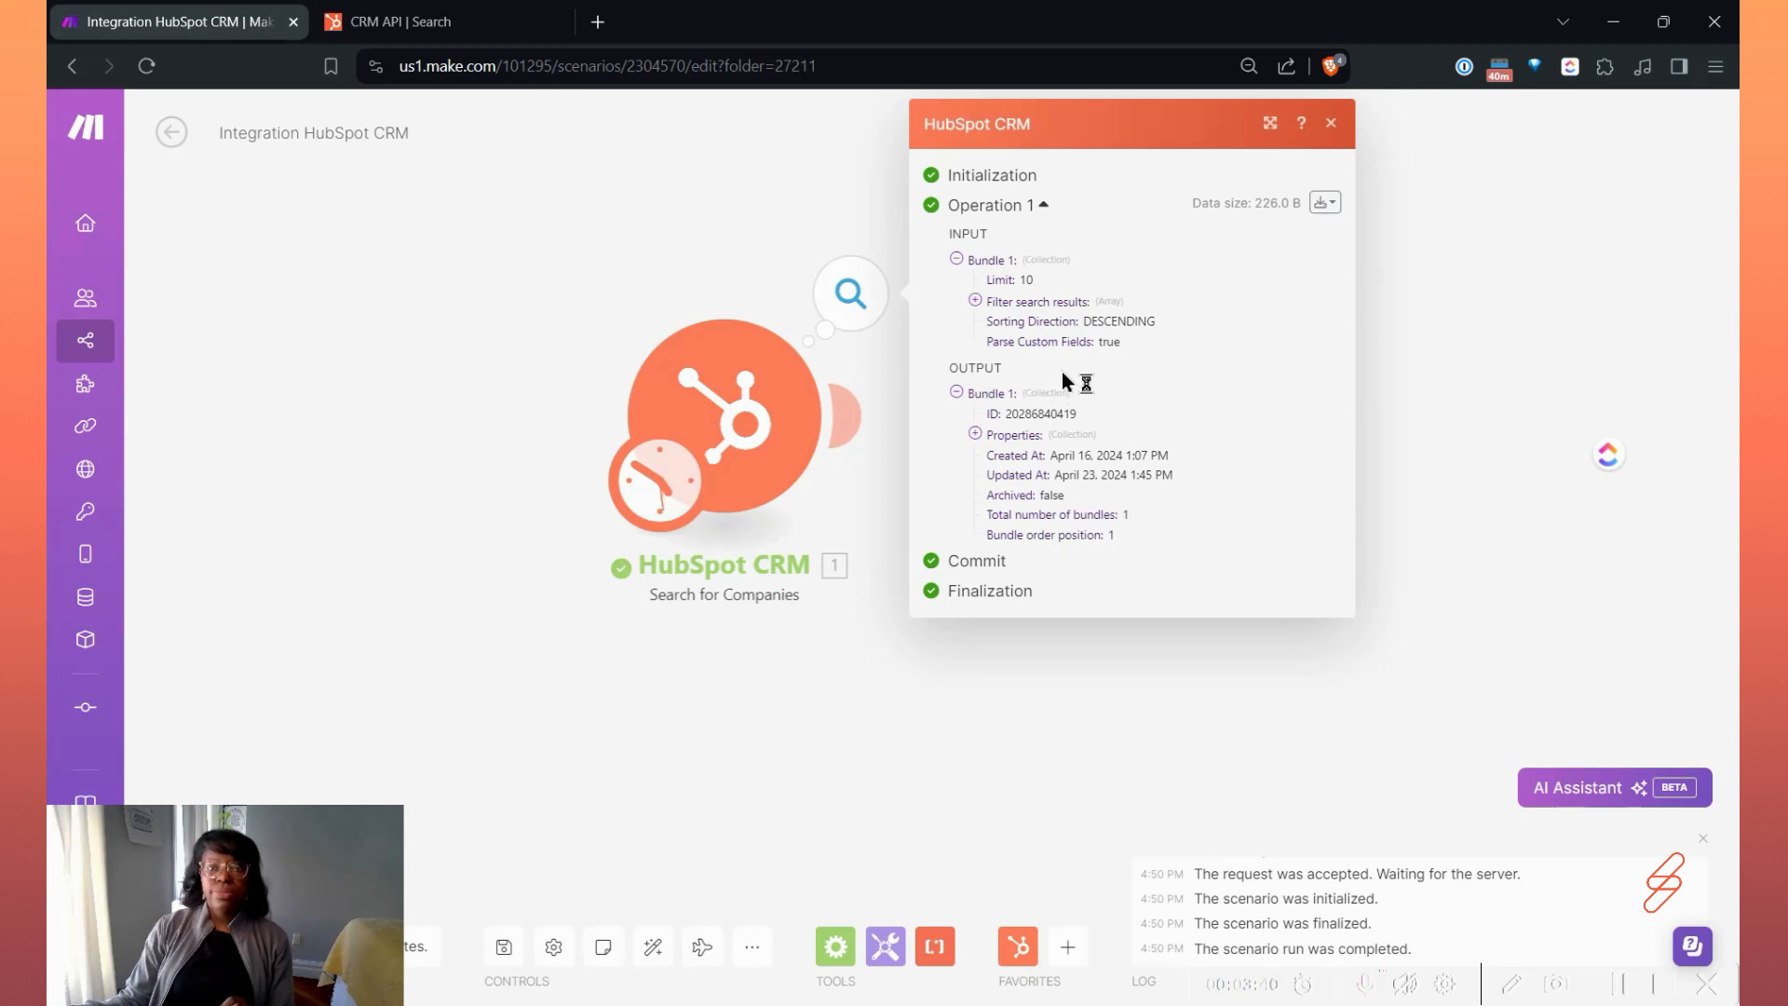
left_click(1015, 435)
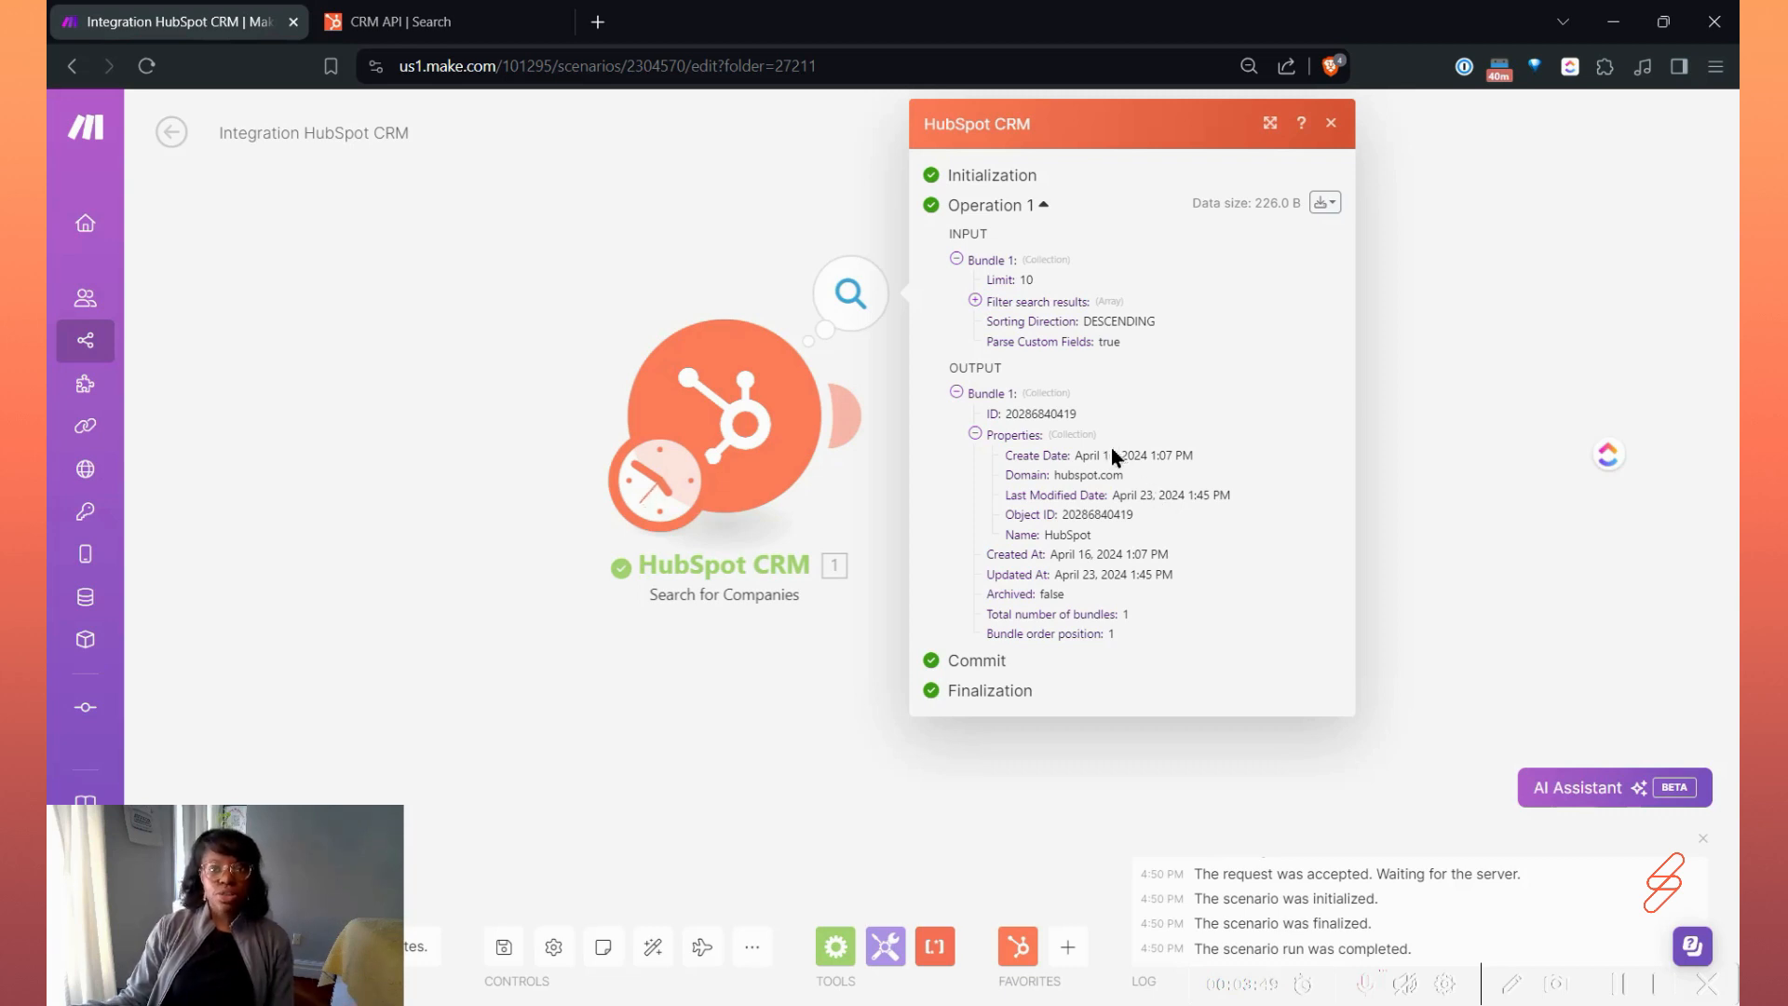
left_click(975, 300)
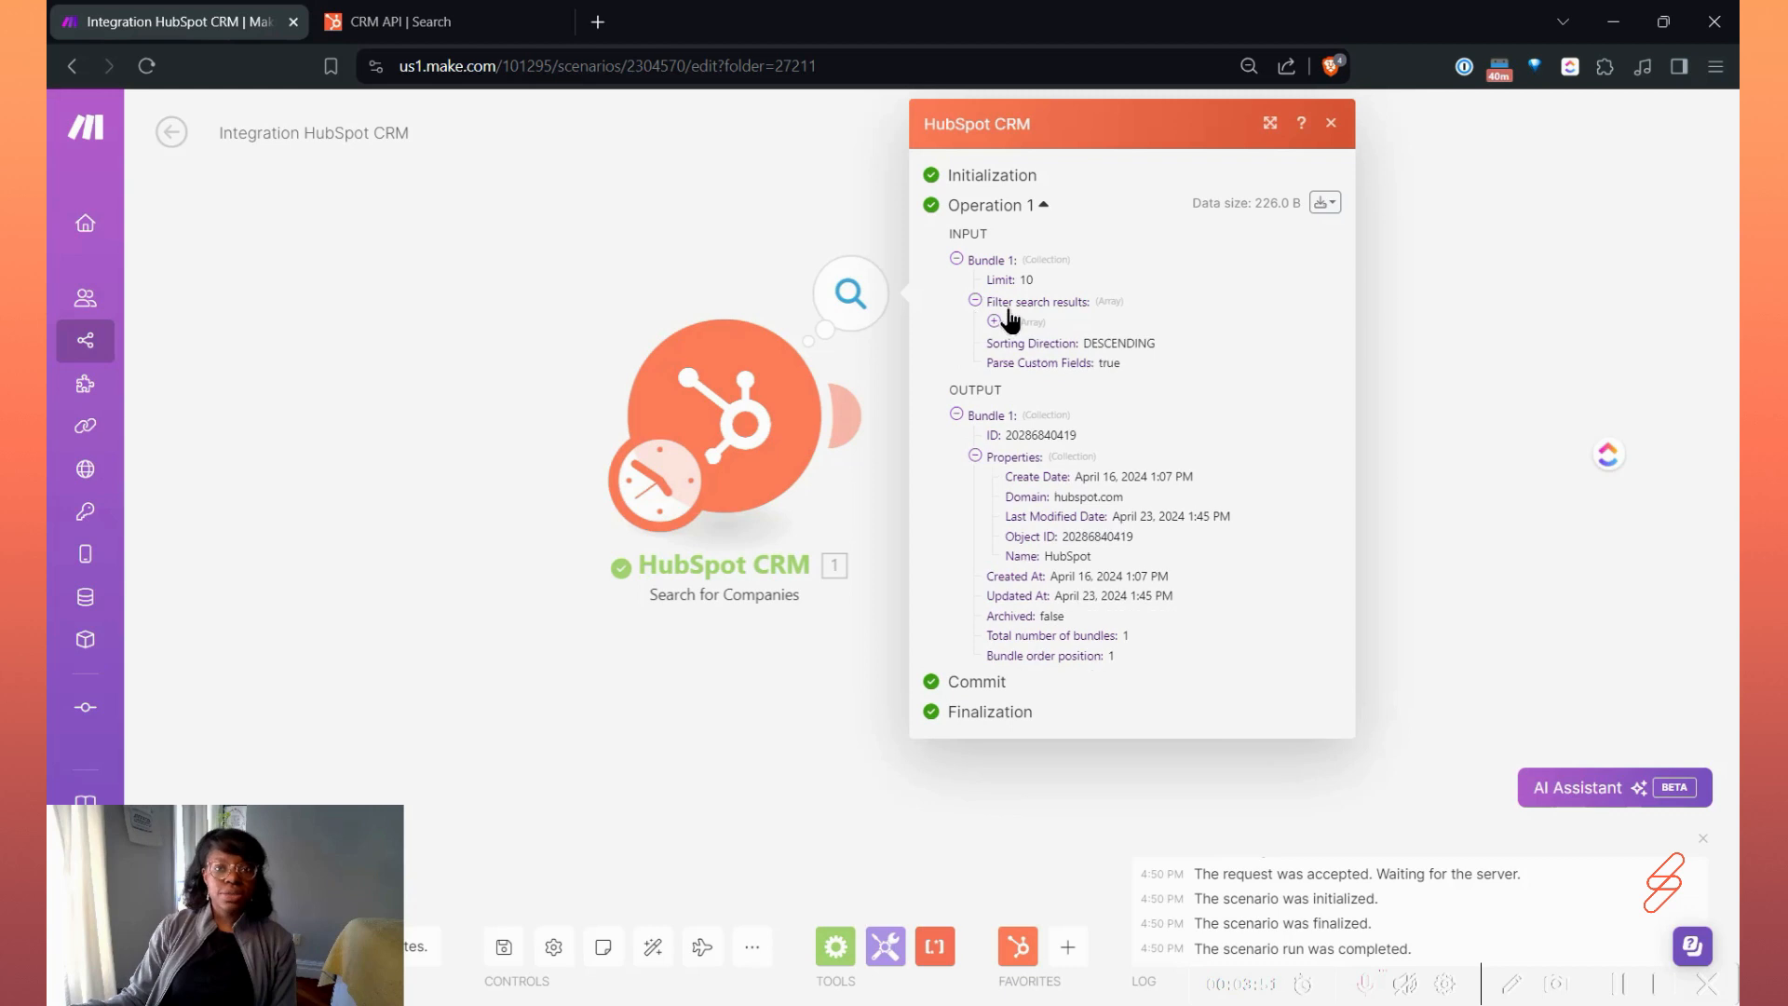
left_click(1016, 321)
left_click(1060, 344)
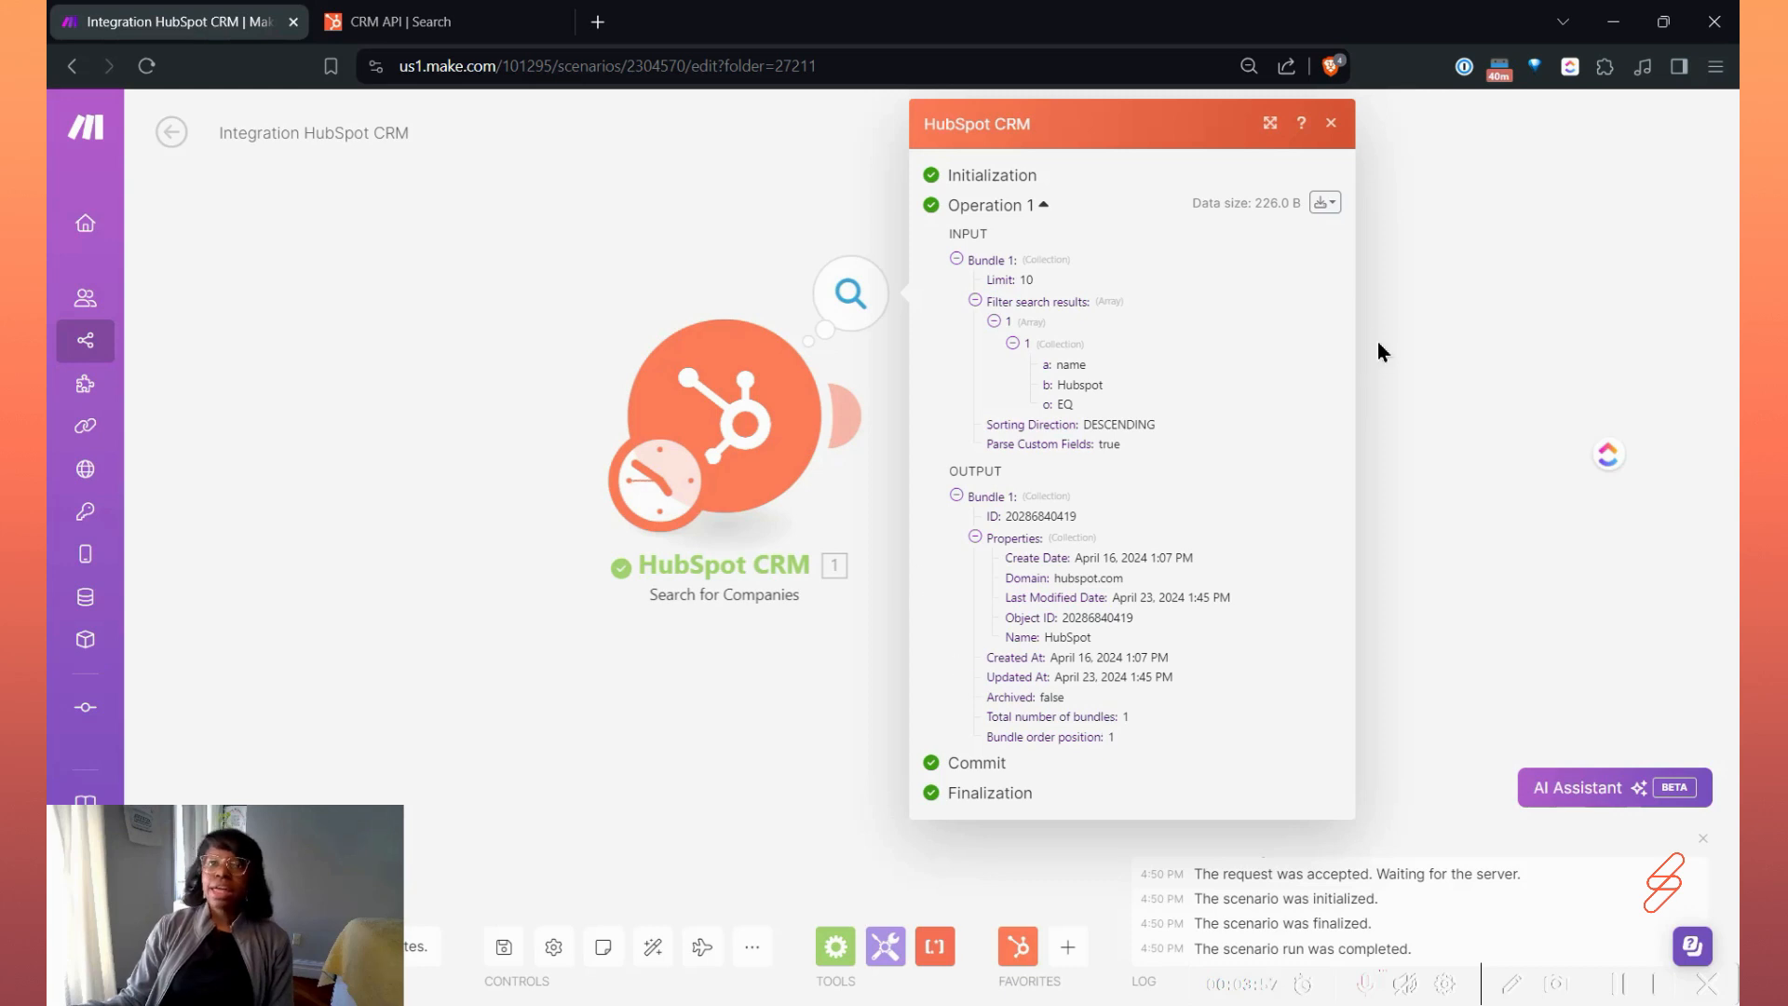
left_click(1331, 124)
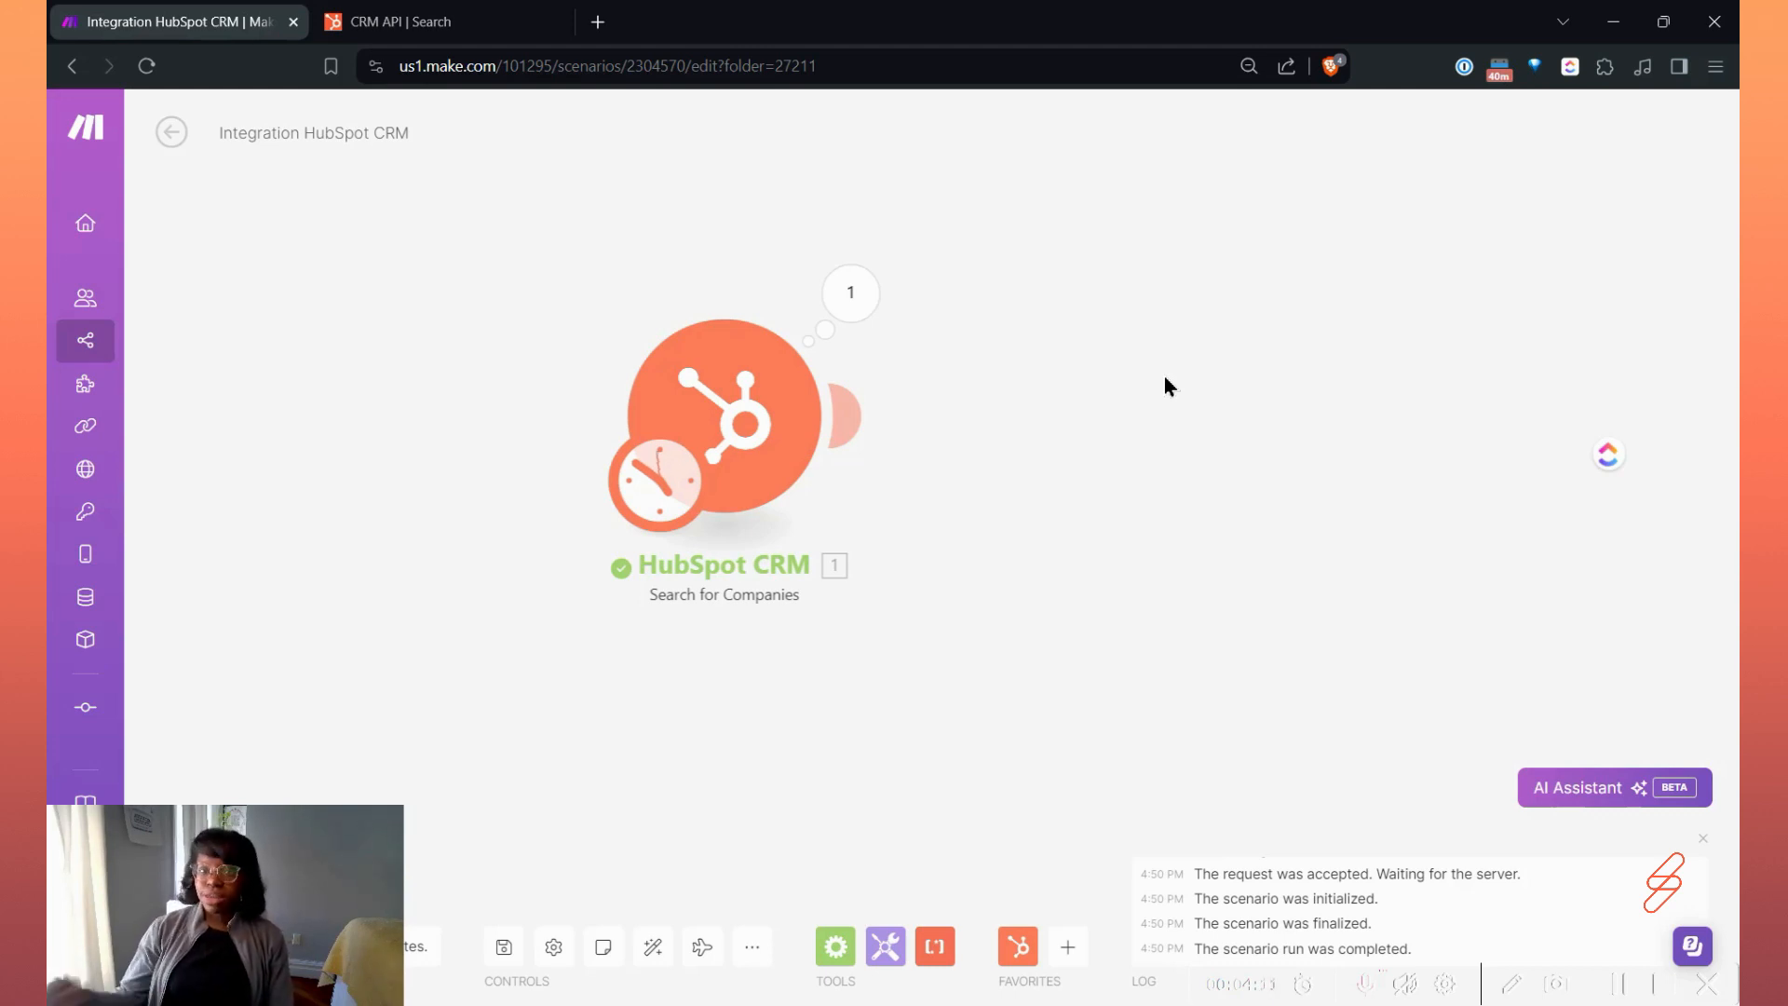
Find the HubSpot CRM Make an API Call module with the search term "api" and add it to the scenario.
left_click(1016, 945)
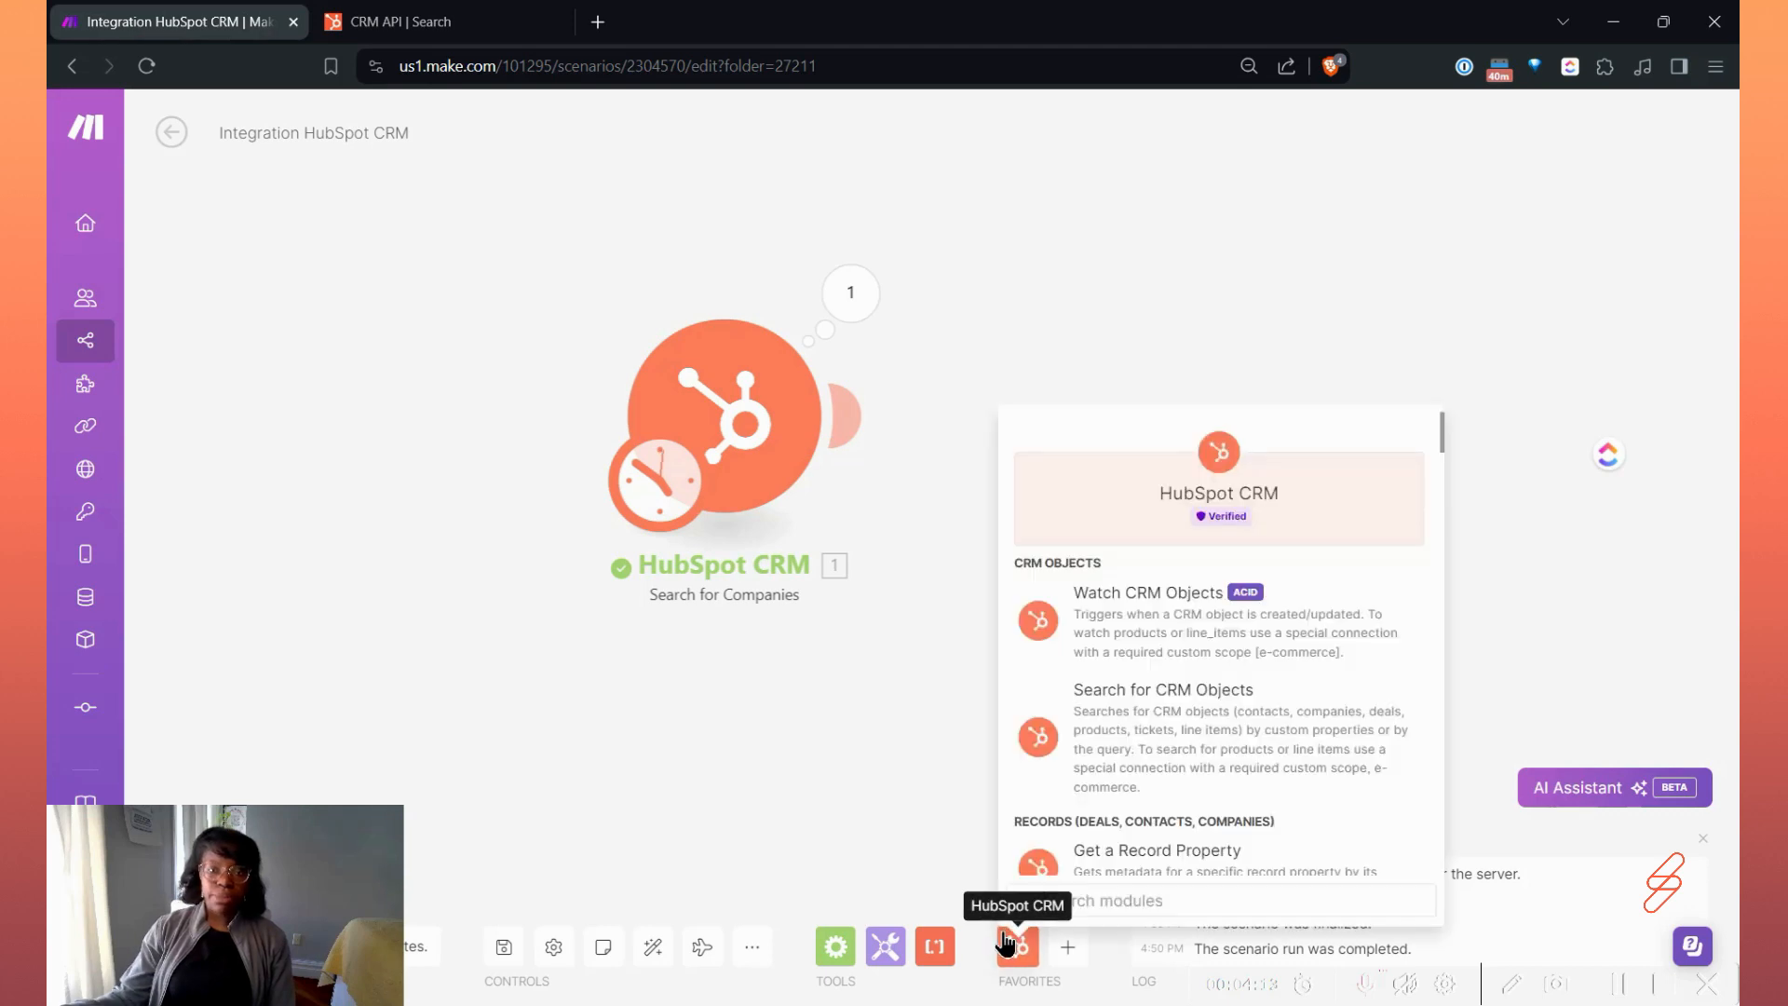
type("api")
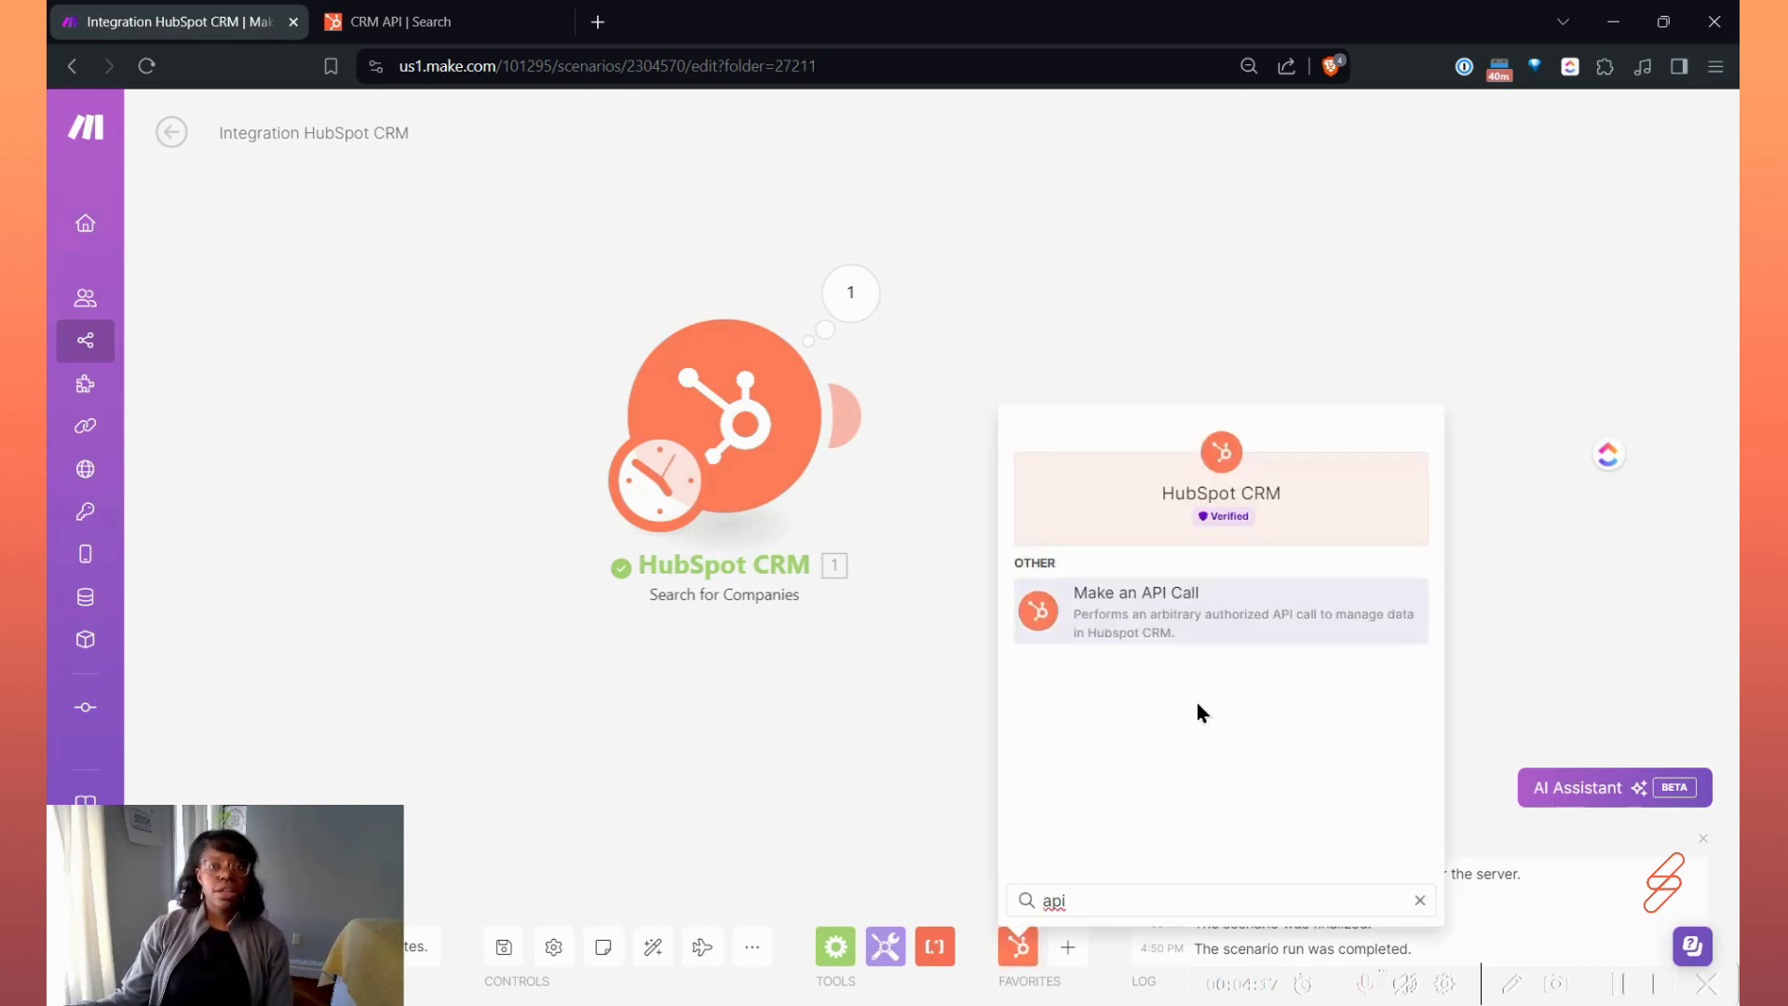
left_click(1115, 641)
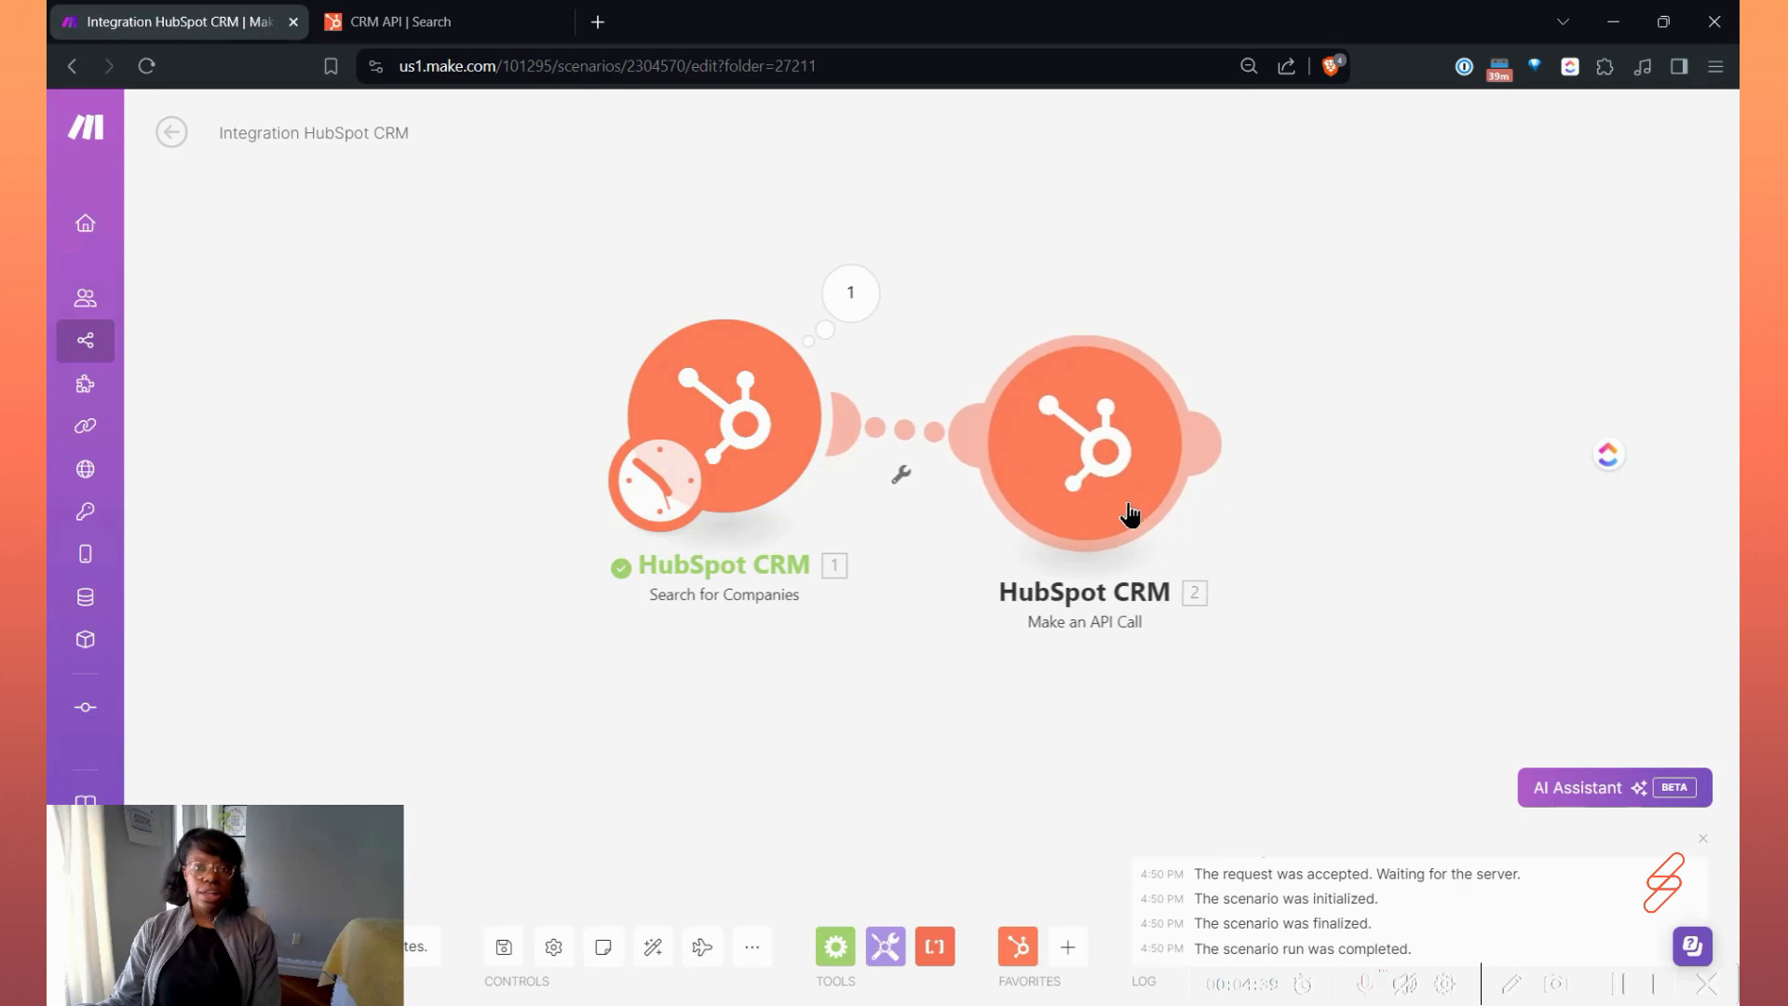